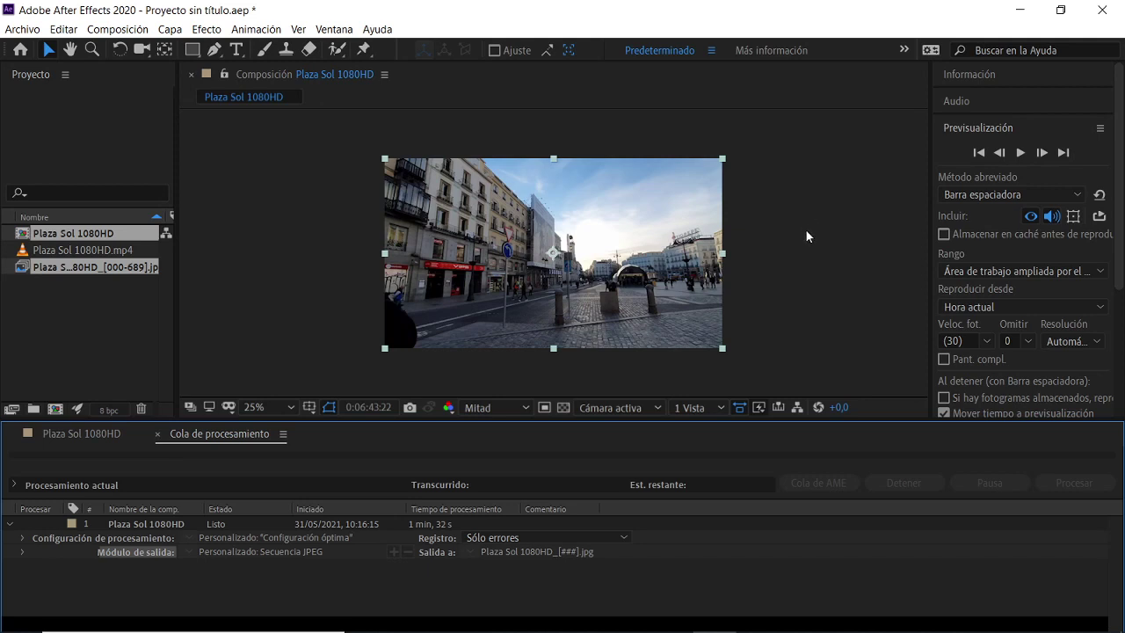
Switch to the File Explorer window showing the SECUENCIA PLAZA SOL PLANO A folder and widen it
click(1019, 10)
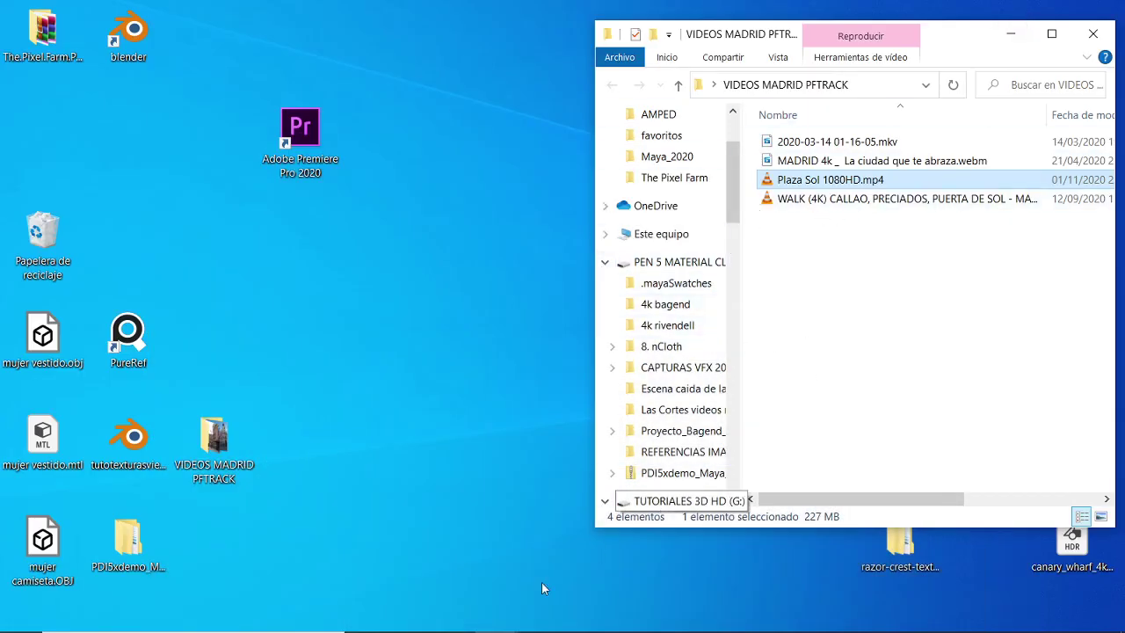
mouse_move(451, 623)
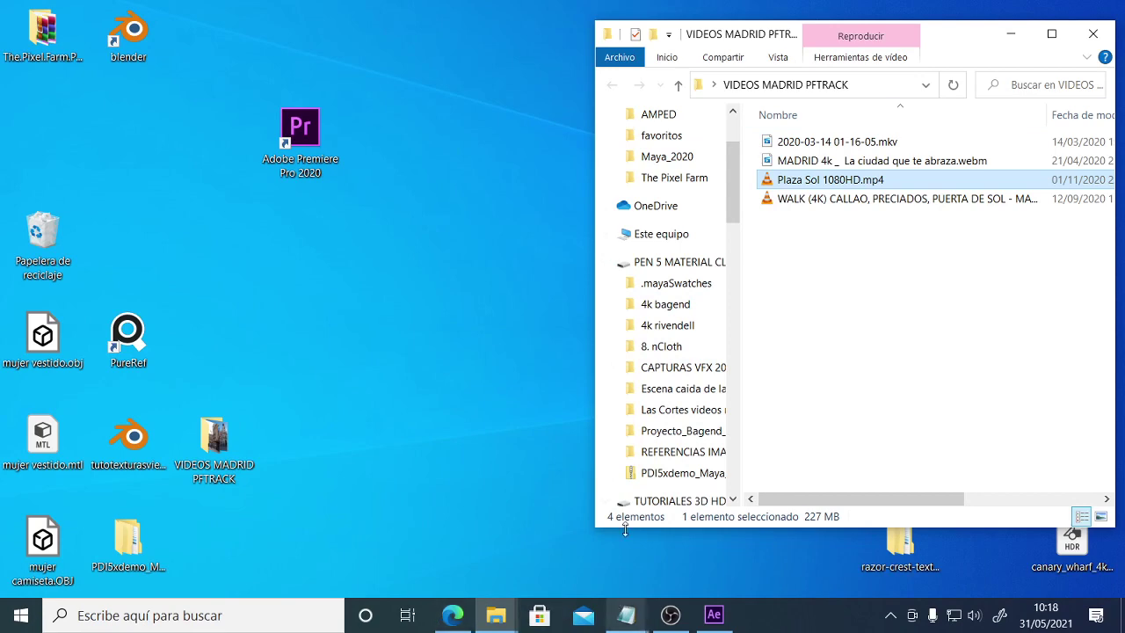
click(1011, 35)
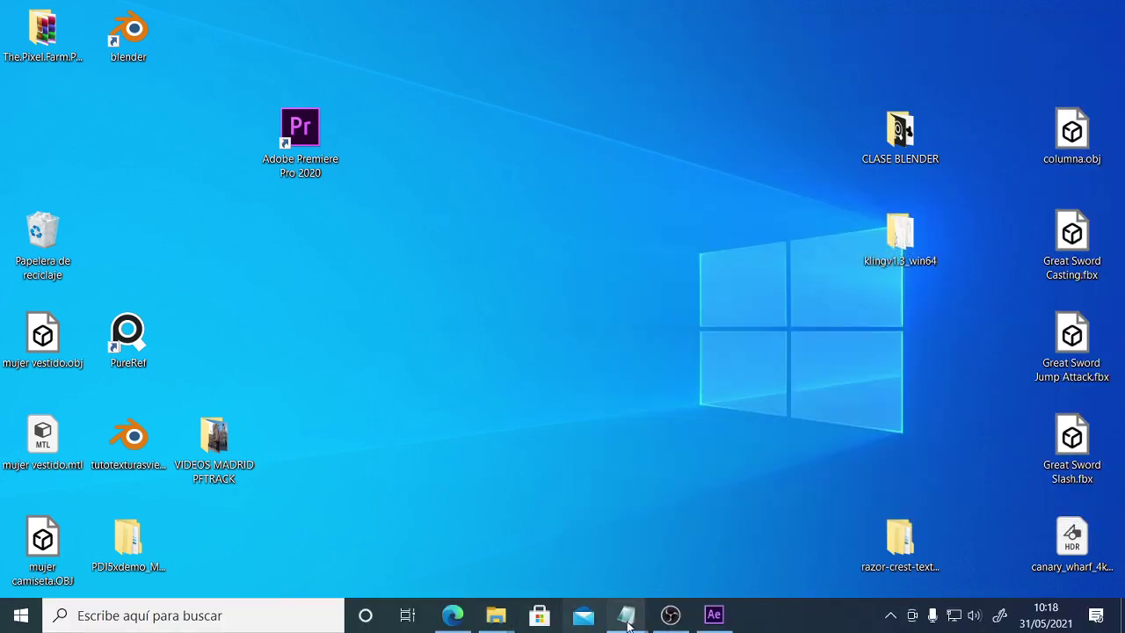
mouse_move(508, 624)
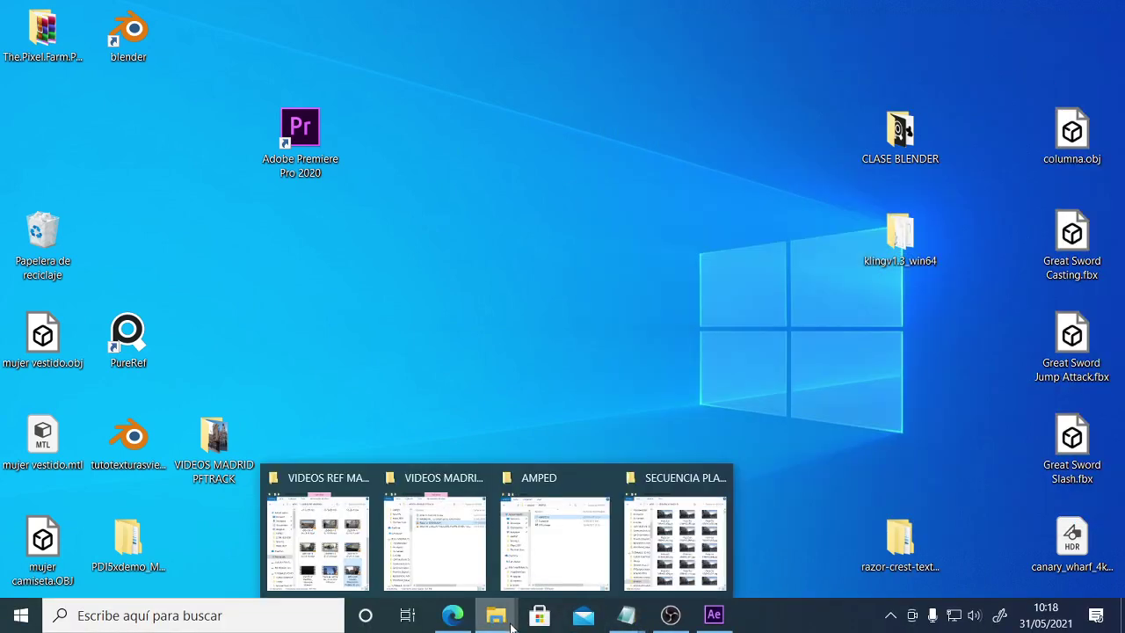
click(668, 559)
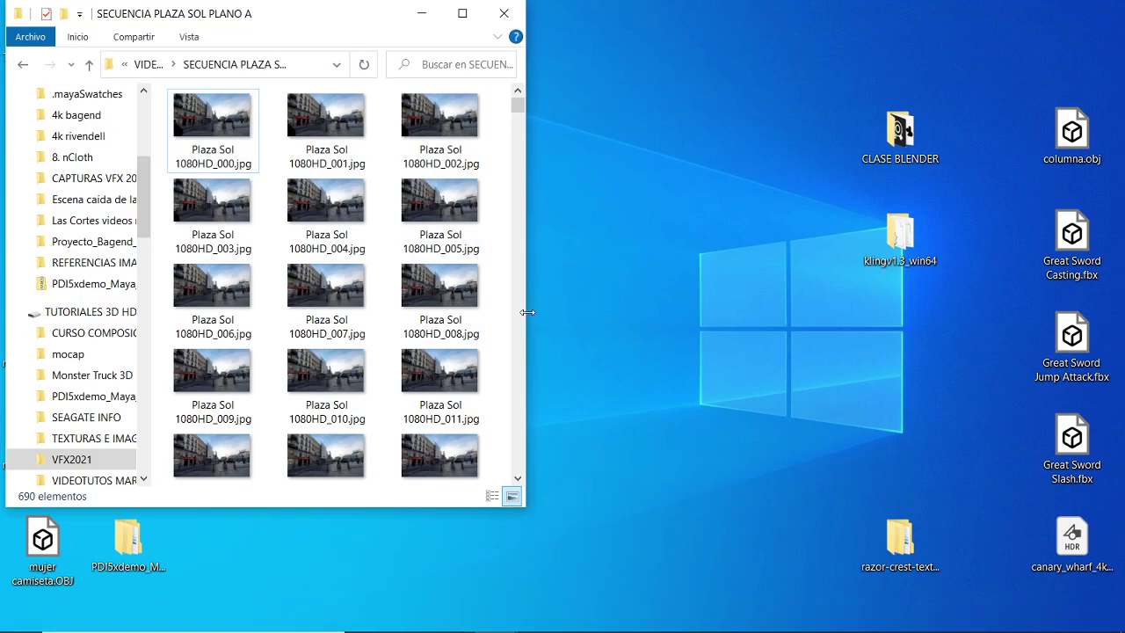
drag(526, 309, 946, 287)
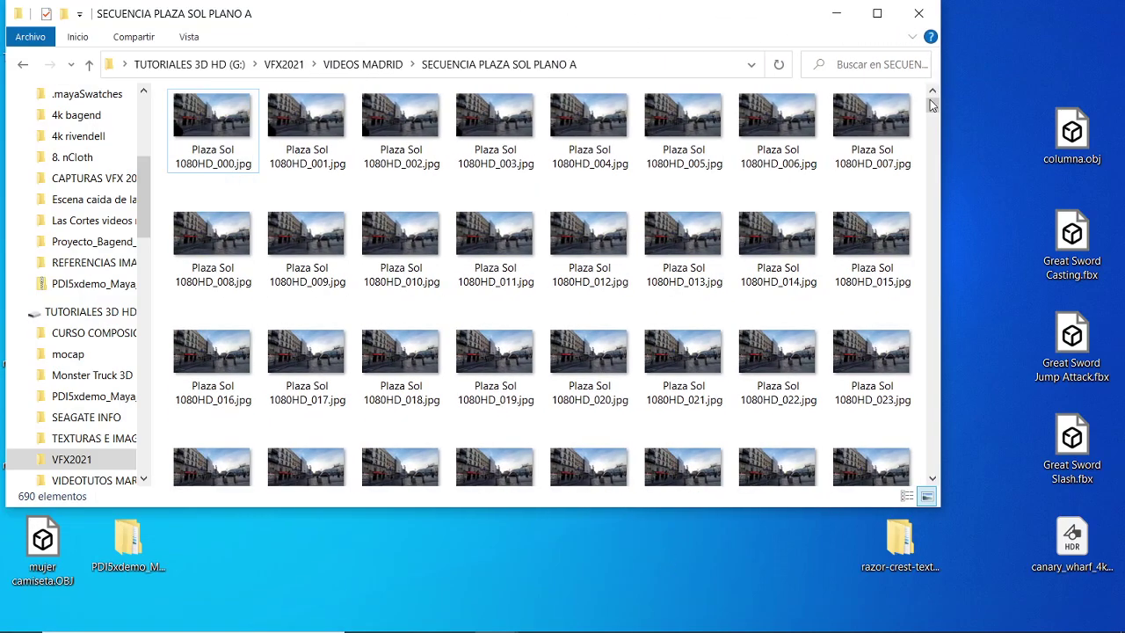
Examine the numbered Plaza Sol 1080HD JPG frames from the first to the last in the sequence folder
scroll(937, 123, down, 2)
drag(937, 123, 925, 477)
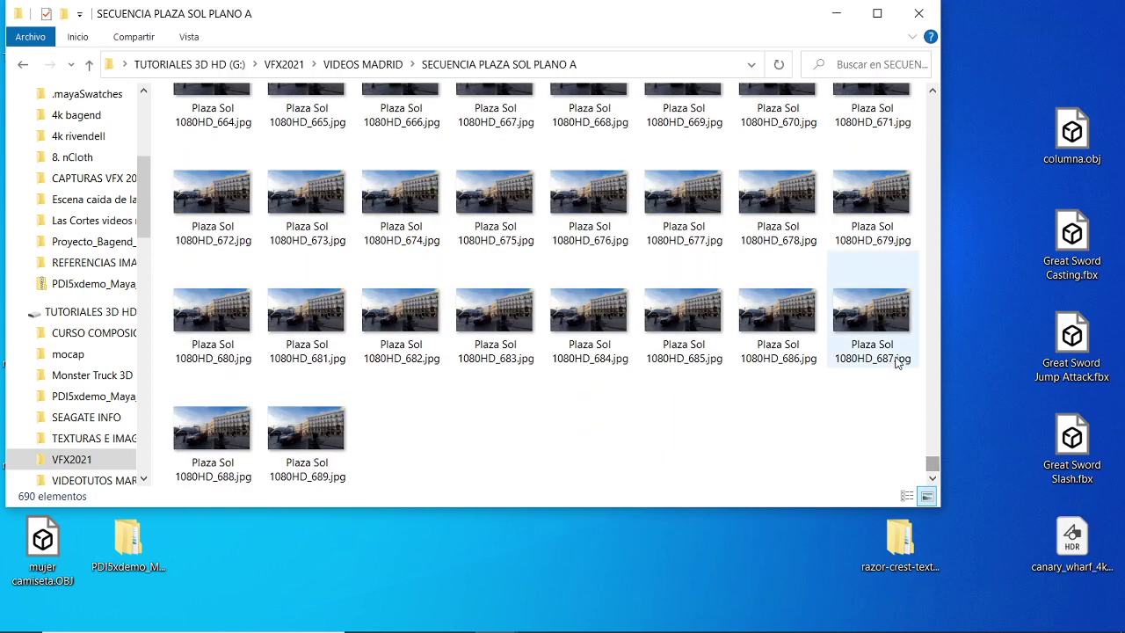
mouse_move(325, 488)
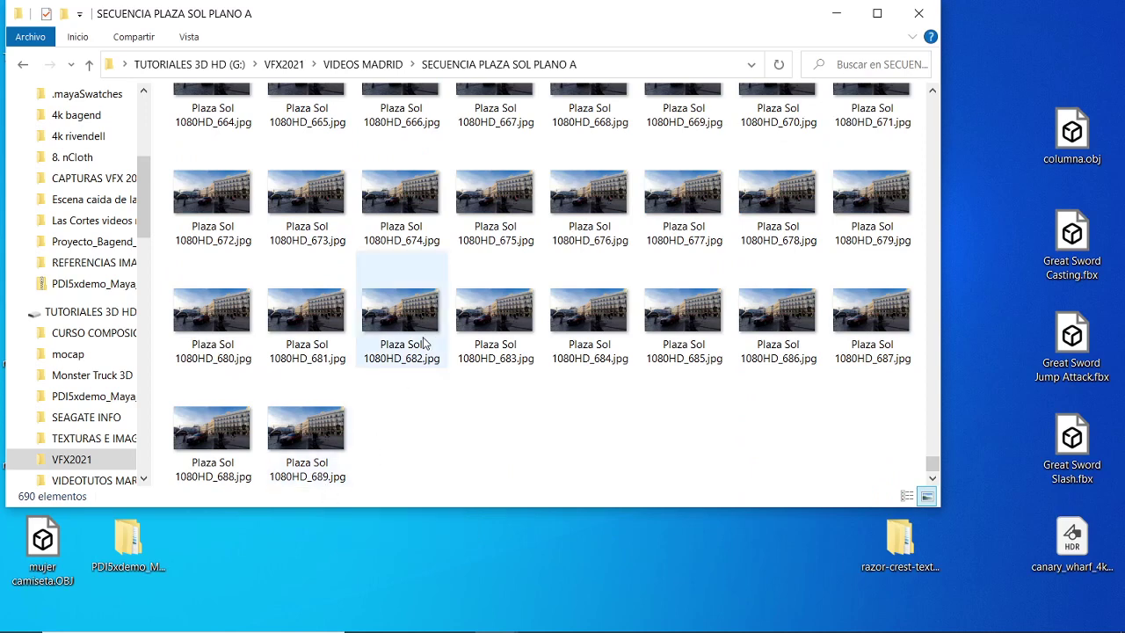
mouse_move(424, 342)
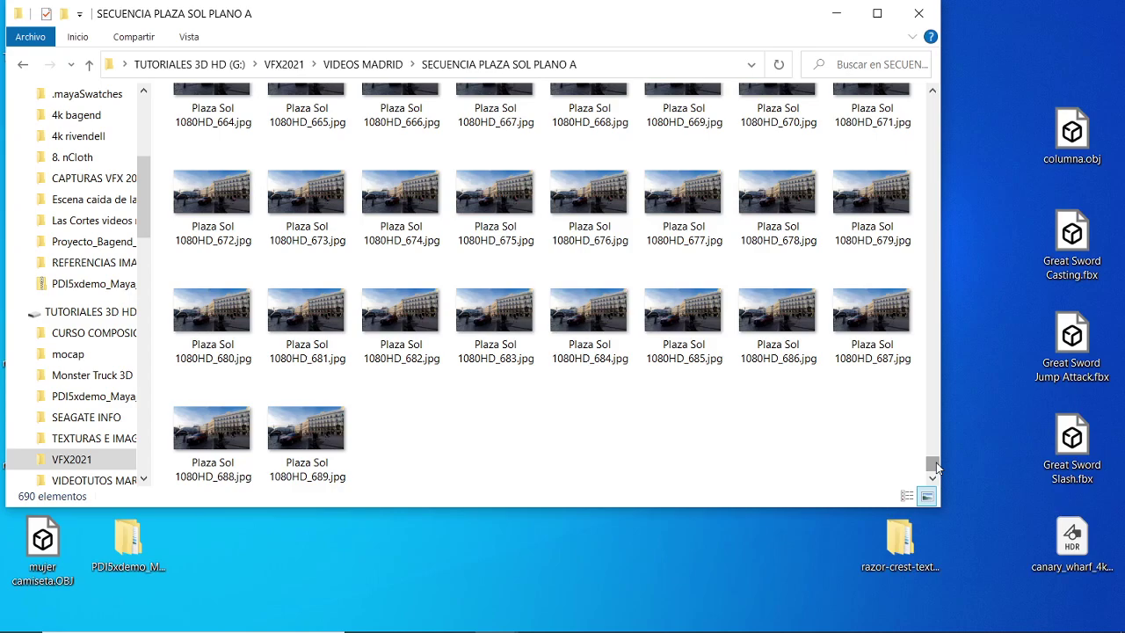
drag(936, 469, 922, 92)
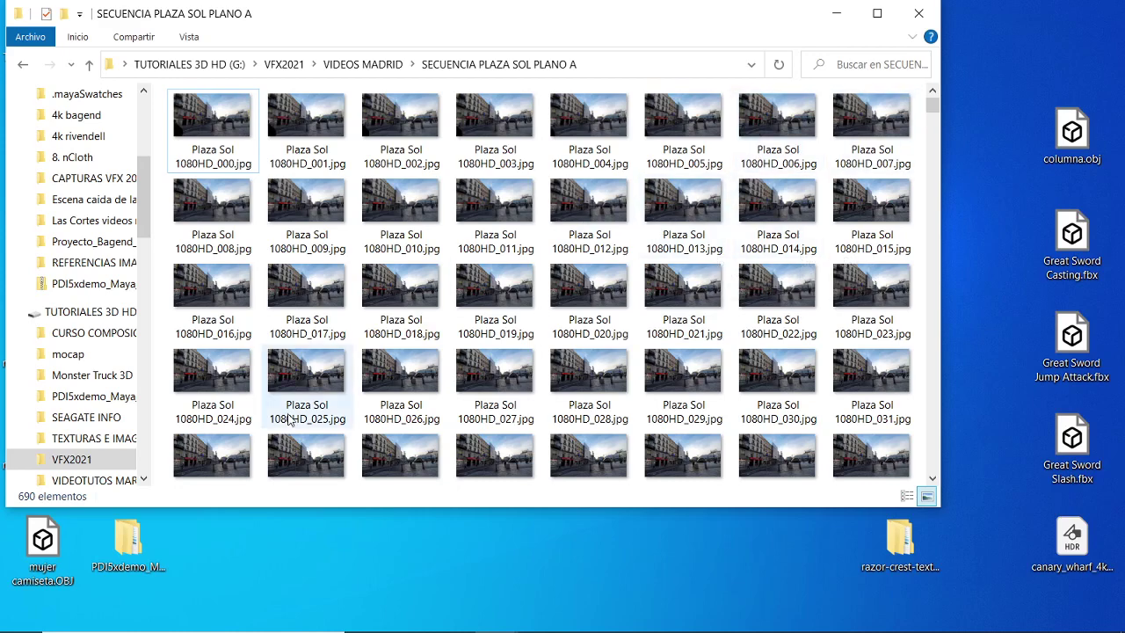
click(202, 616)
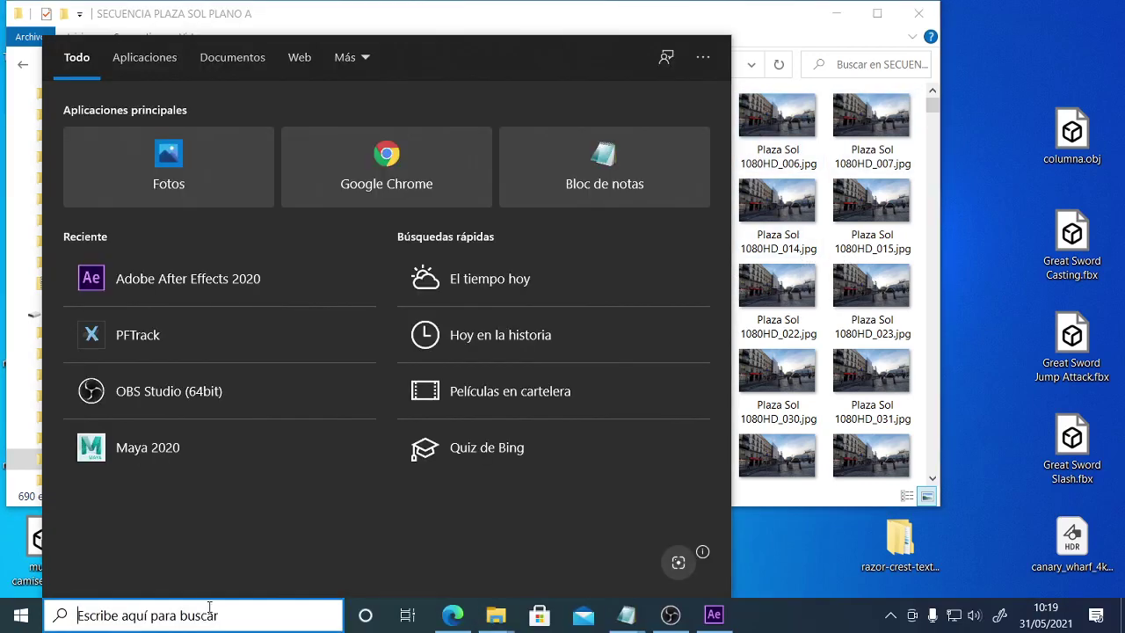
text(PF)
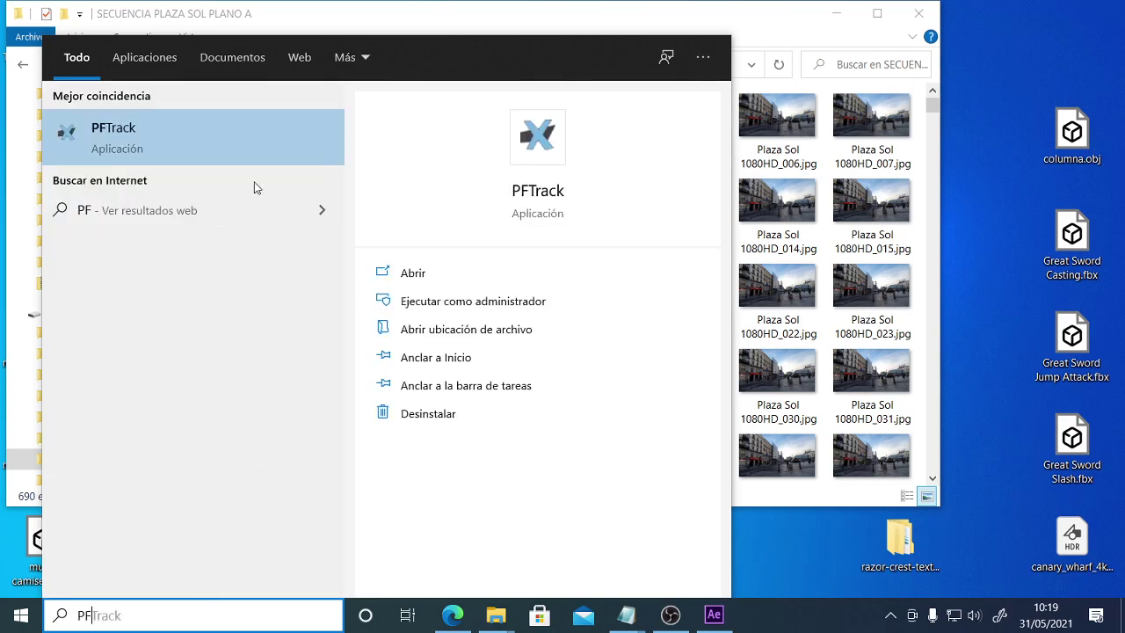
click(151, 134)
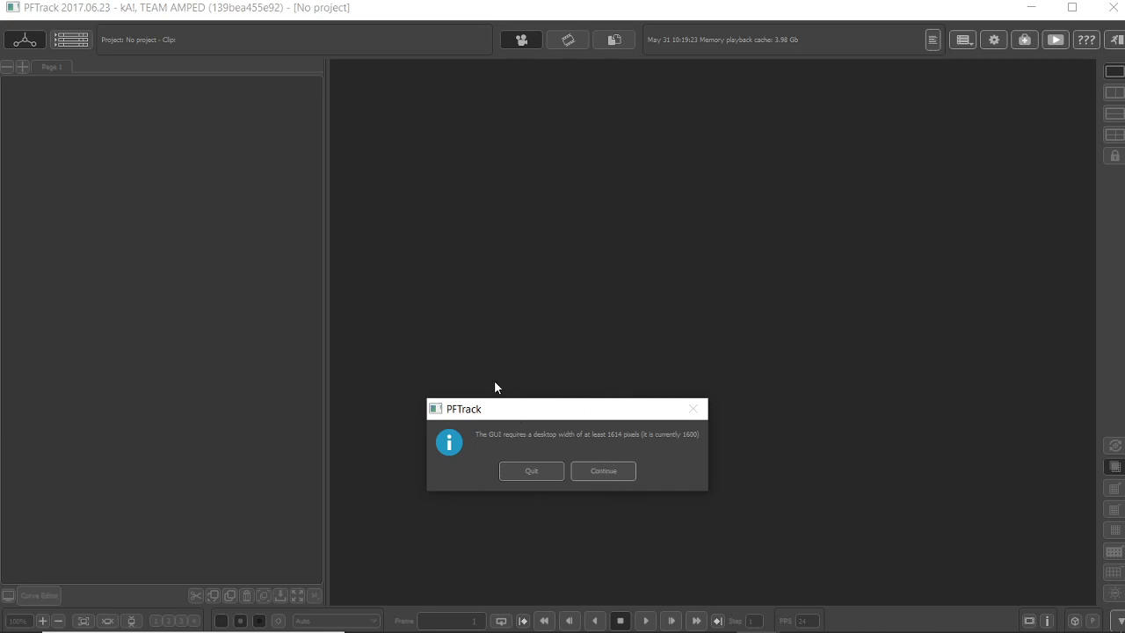
click(605, 472)
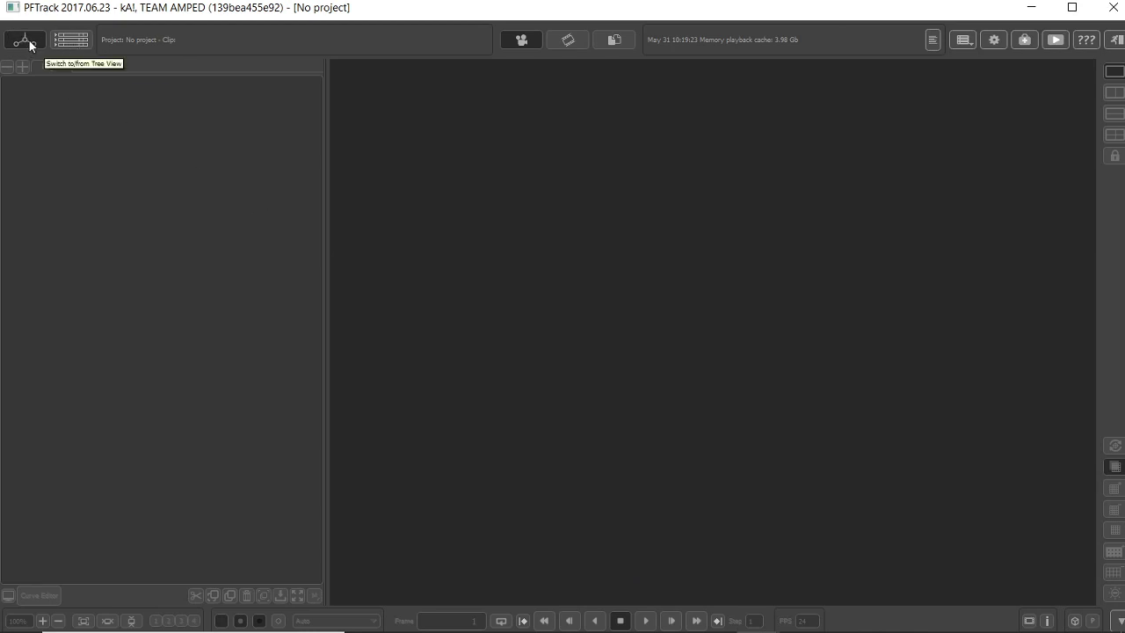
click(75, 39)
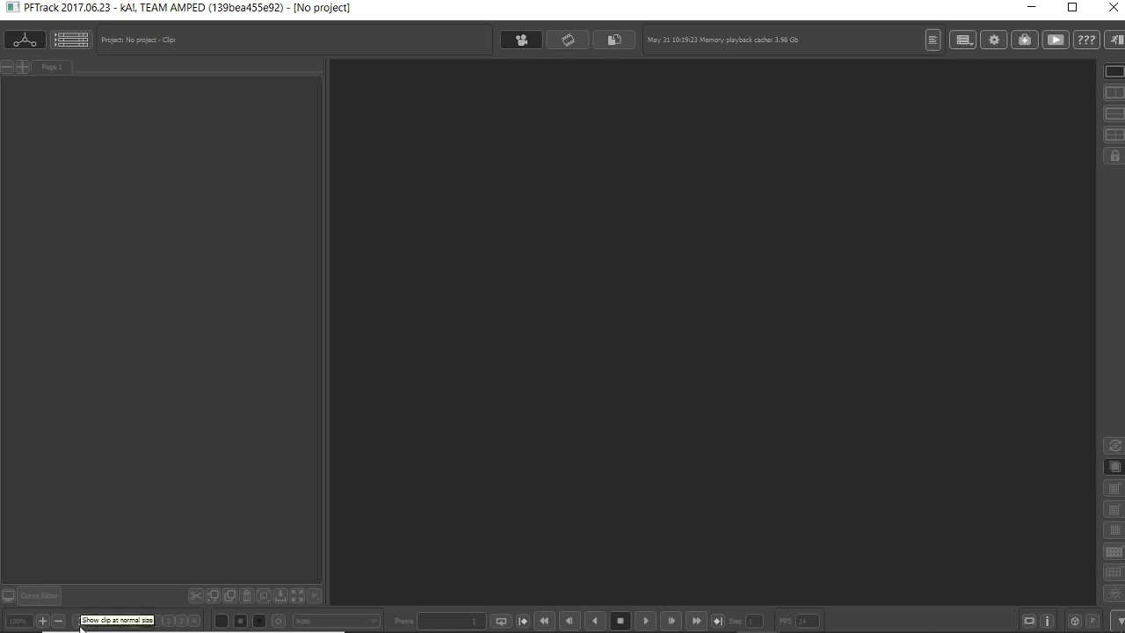
click(1106, 9)
Set the Windows display scaling to 100% (recomendado) and close the display settings
right_click(1114, 141)
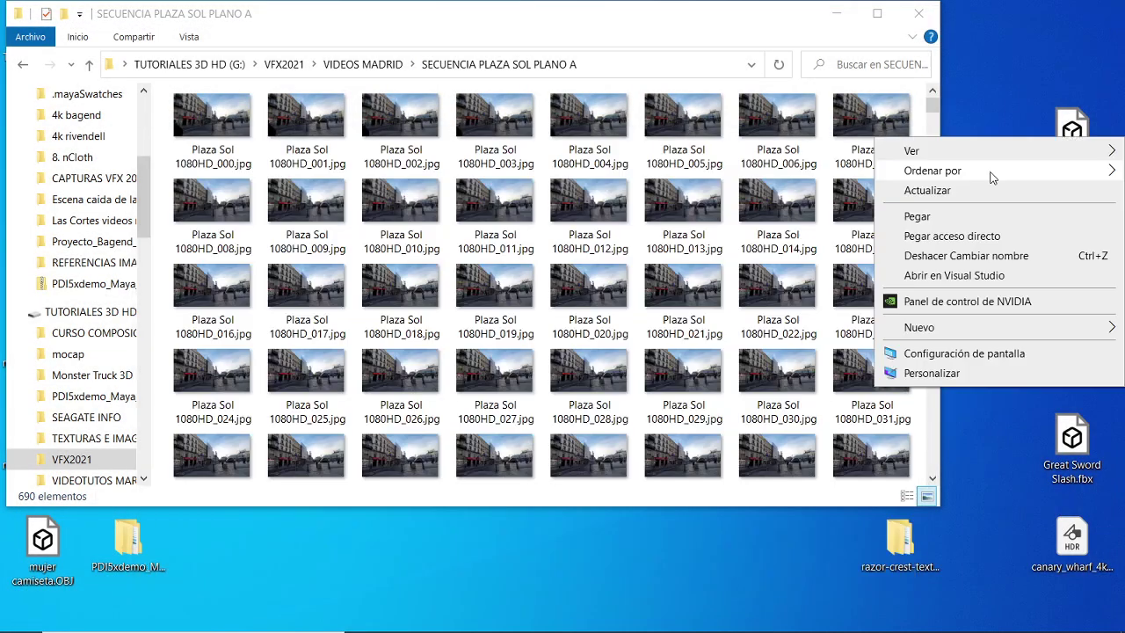
mouse_move(974, 326)
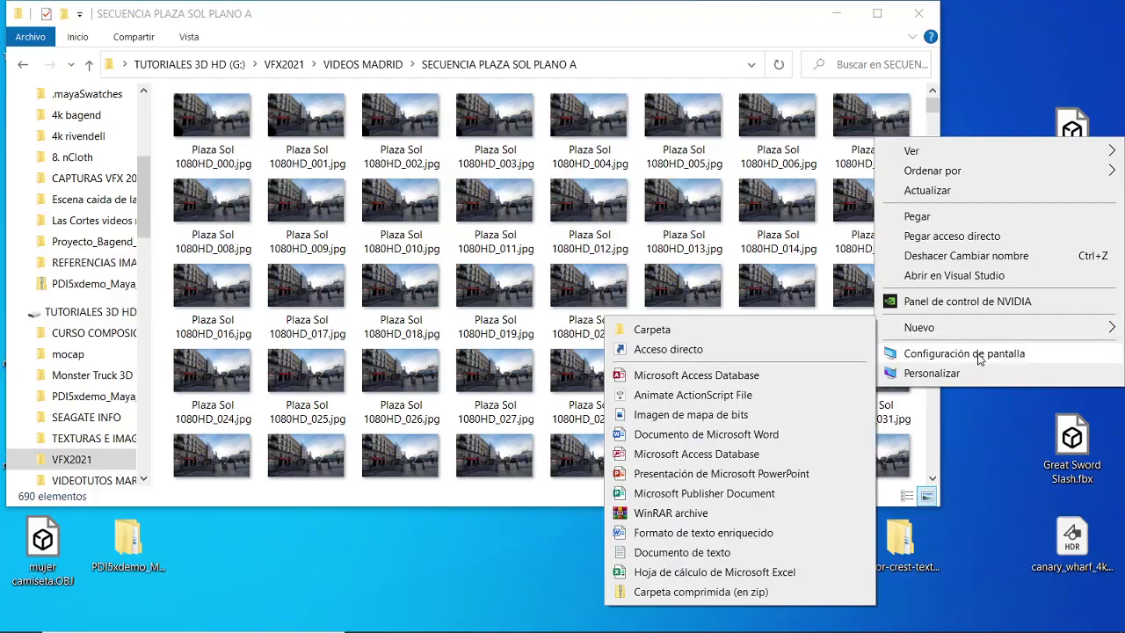
click(976, 355)
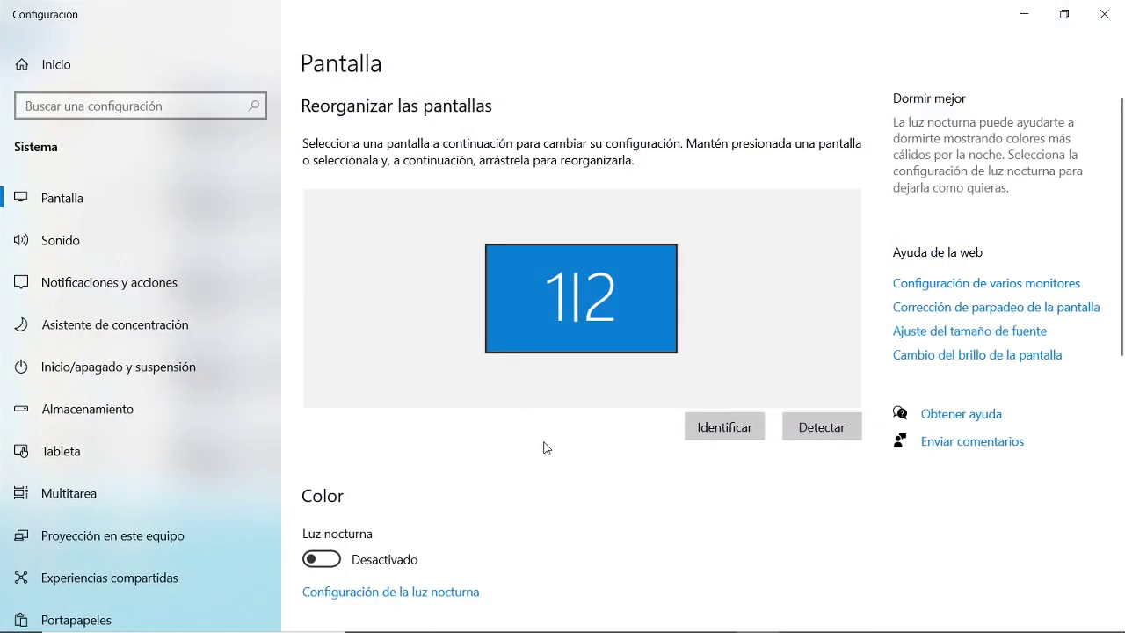
scroll(1122, 129, down, 1)
scroll(1122, 129, down, 5)
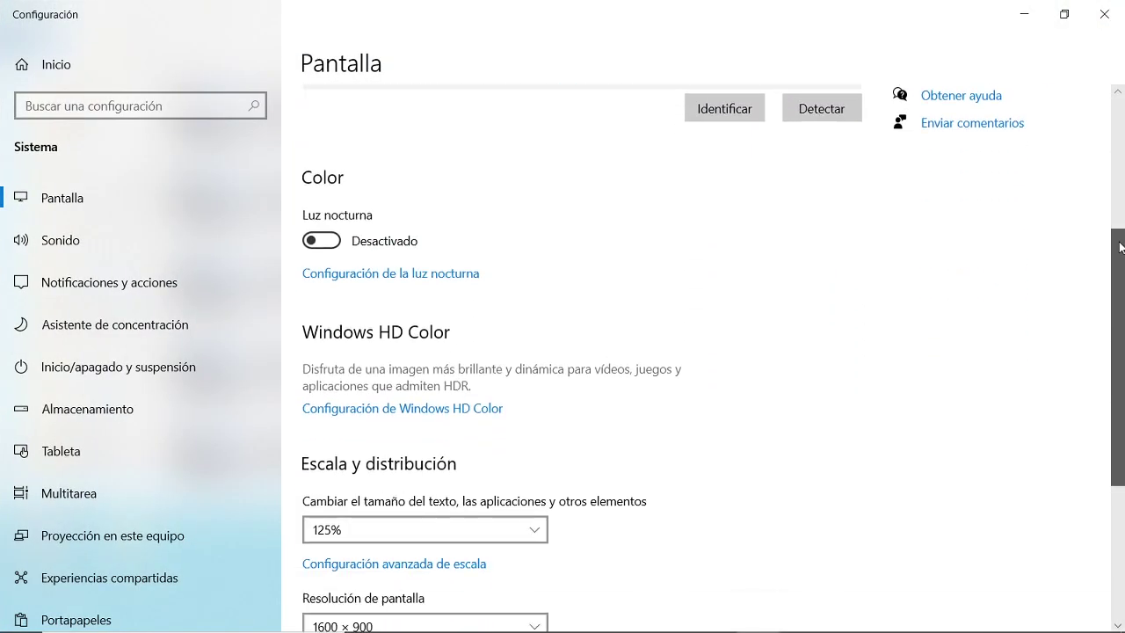
click(538, 373)
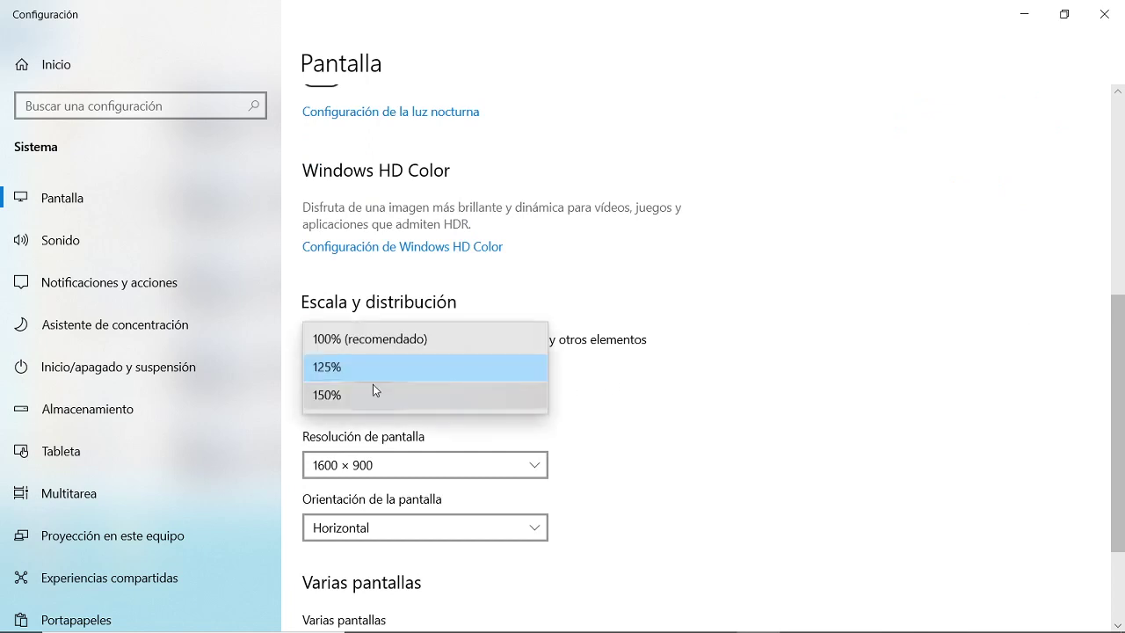
click(355, 346)
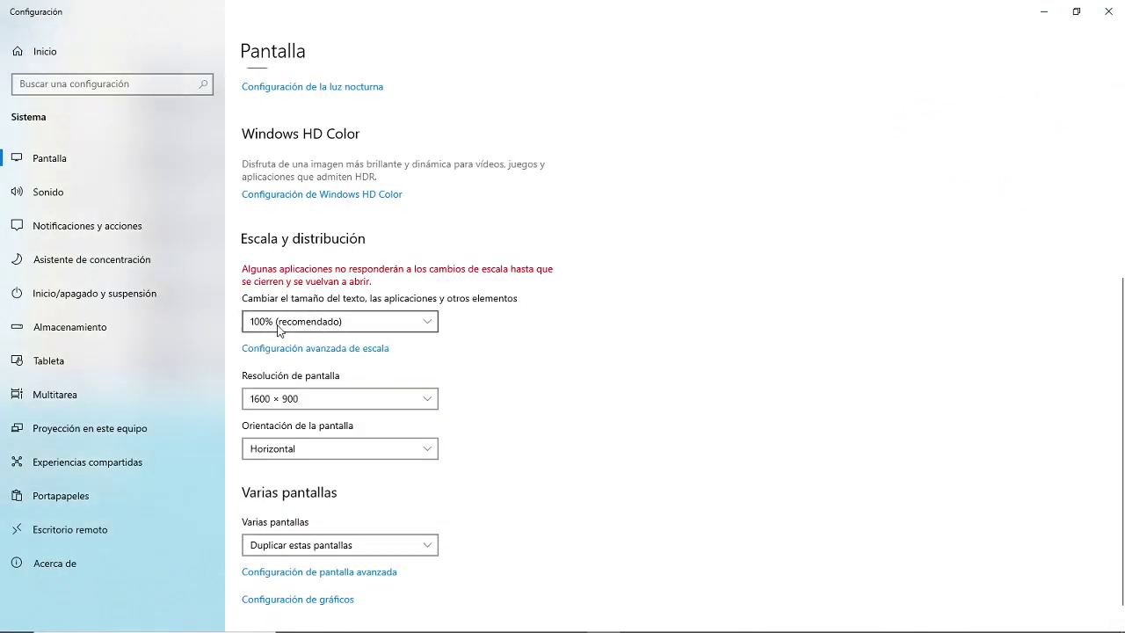
click(1109, 11)
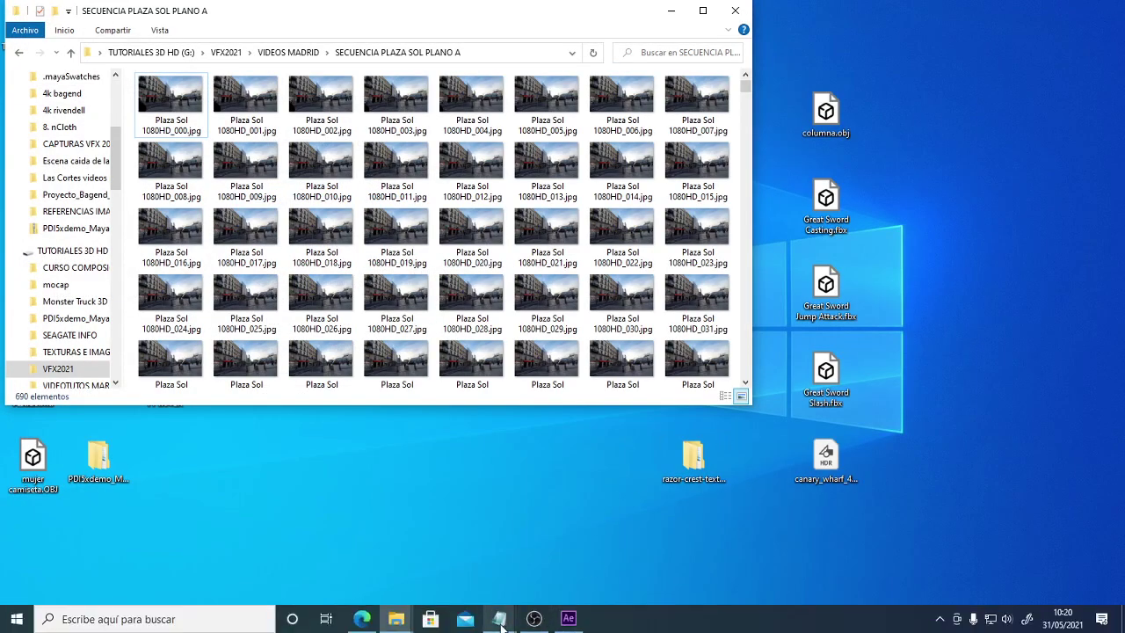
Launch PFTrack, continue past the desktop width notice and maximize its window
click(180, 619)
text(pf)
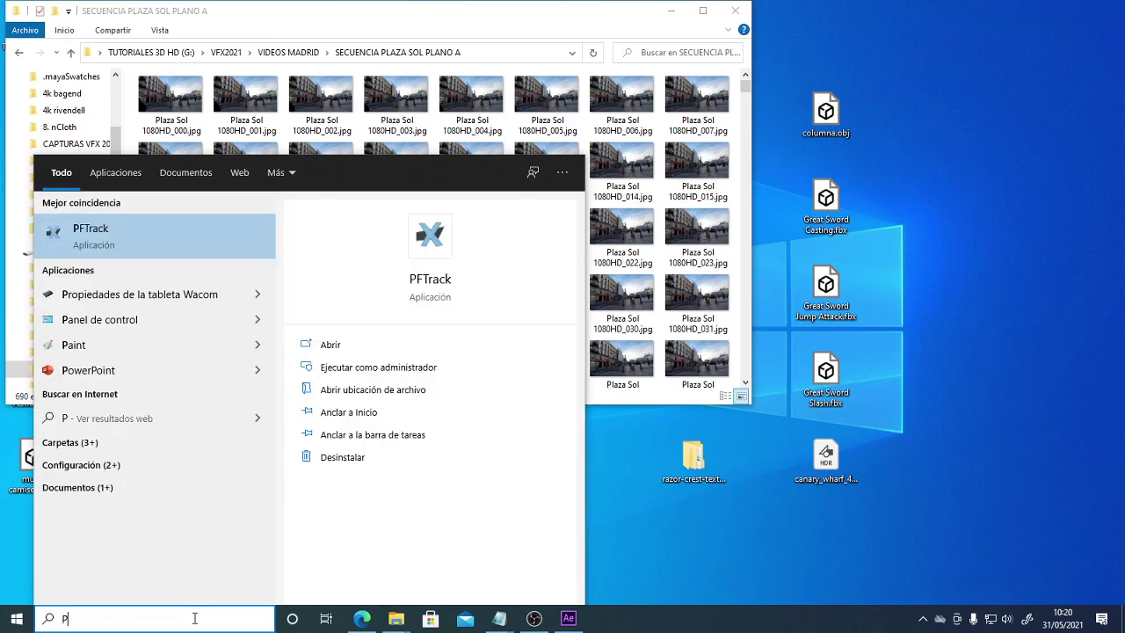
click(117, 249)
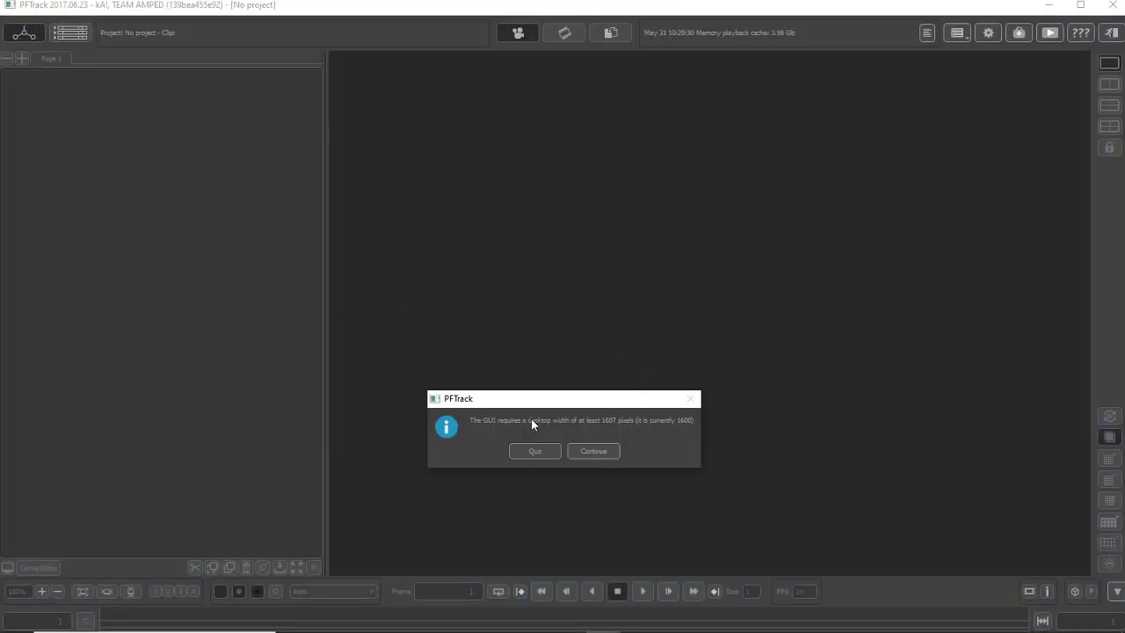
click(591, 451)
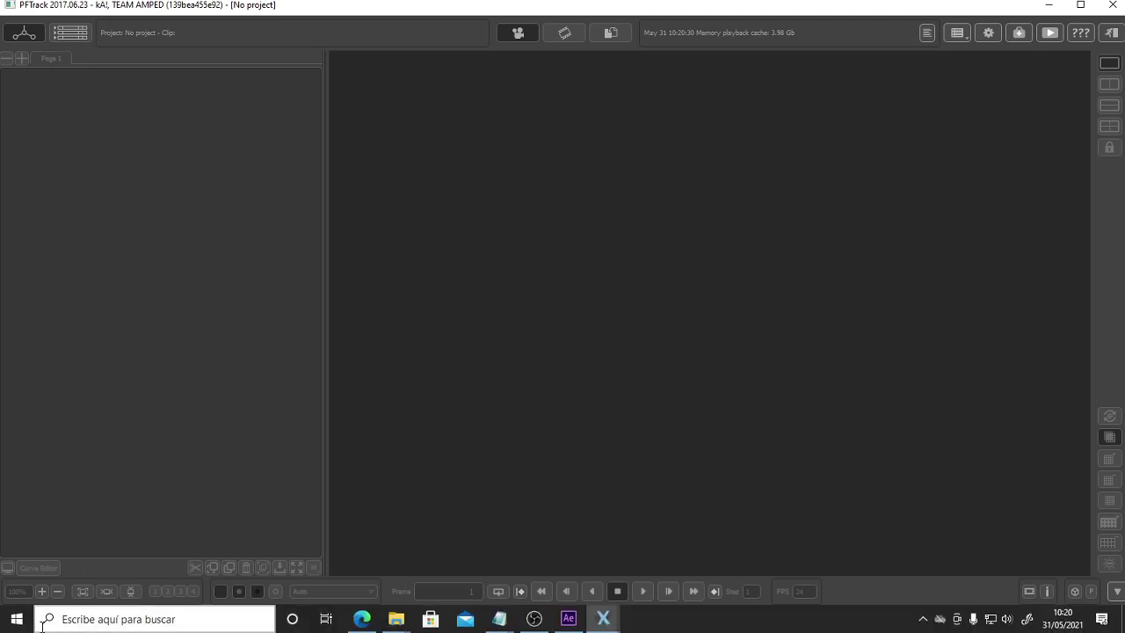
click(1080, 5)
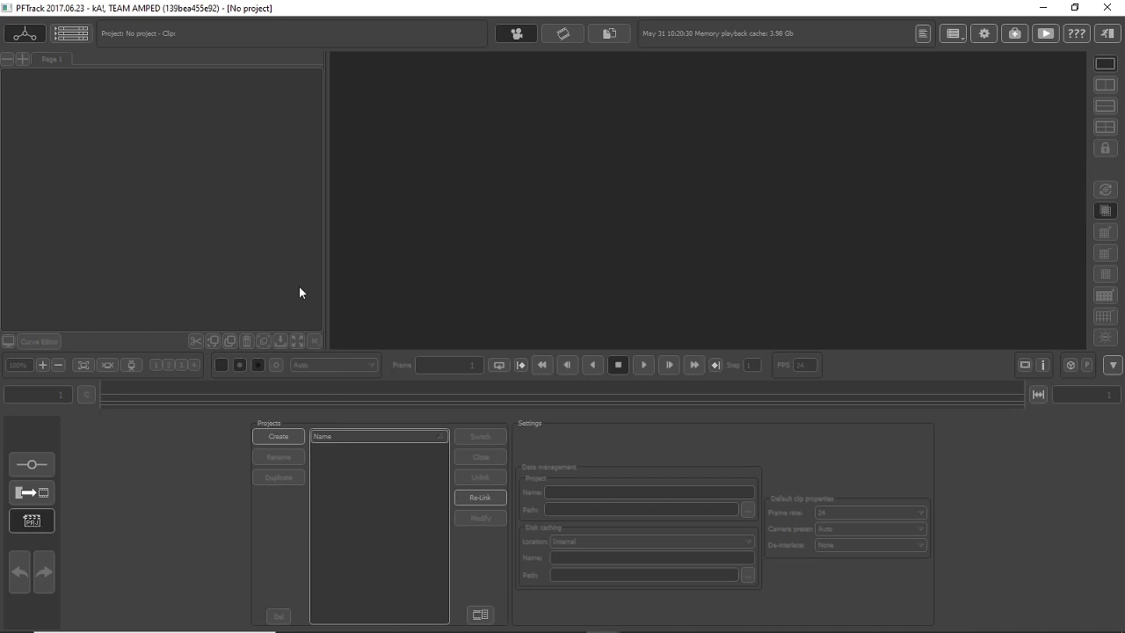
Create a new project and name it Projecto_Plaza_Sol_Plano A
click(277, 437)
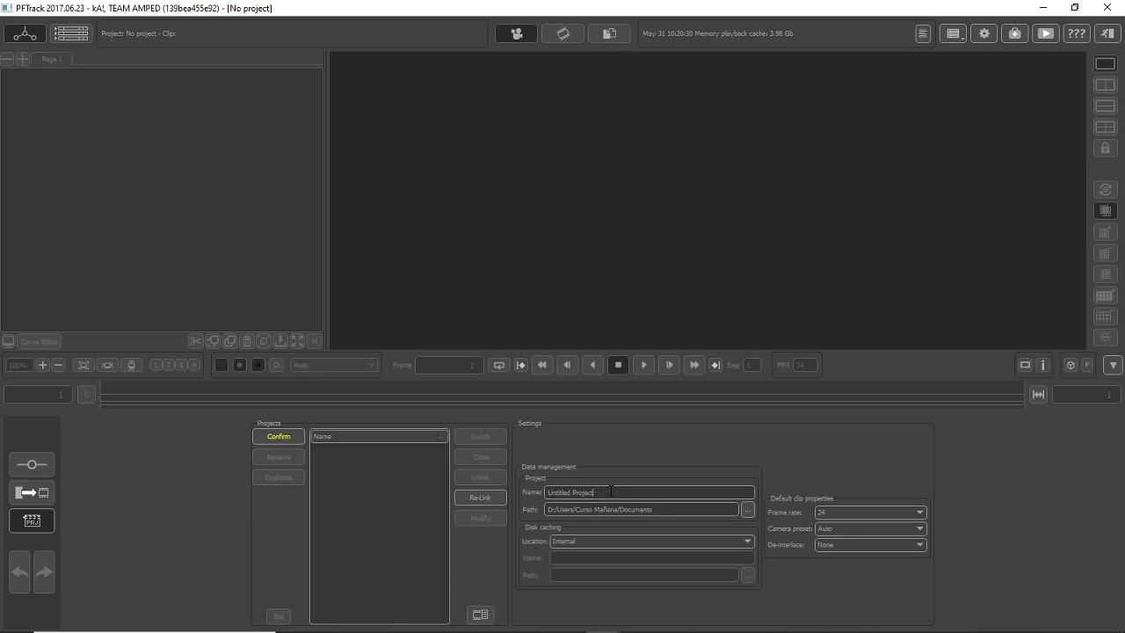
drag(609, 492, 528, 494)
key(BackSpace)
text(A)
Browse for the project path and open the VFX2021 folder on the TUTORIALES 3D HD (G:) drive
click(747, 510)
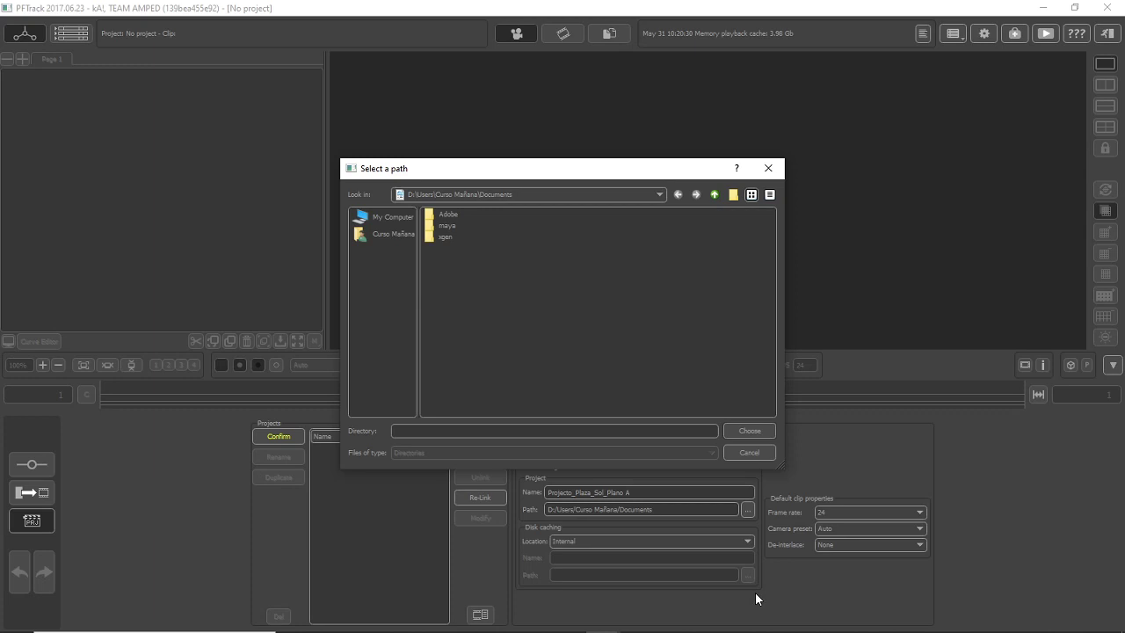
click(389, 218)
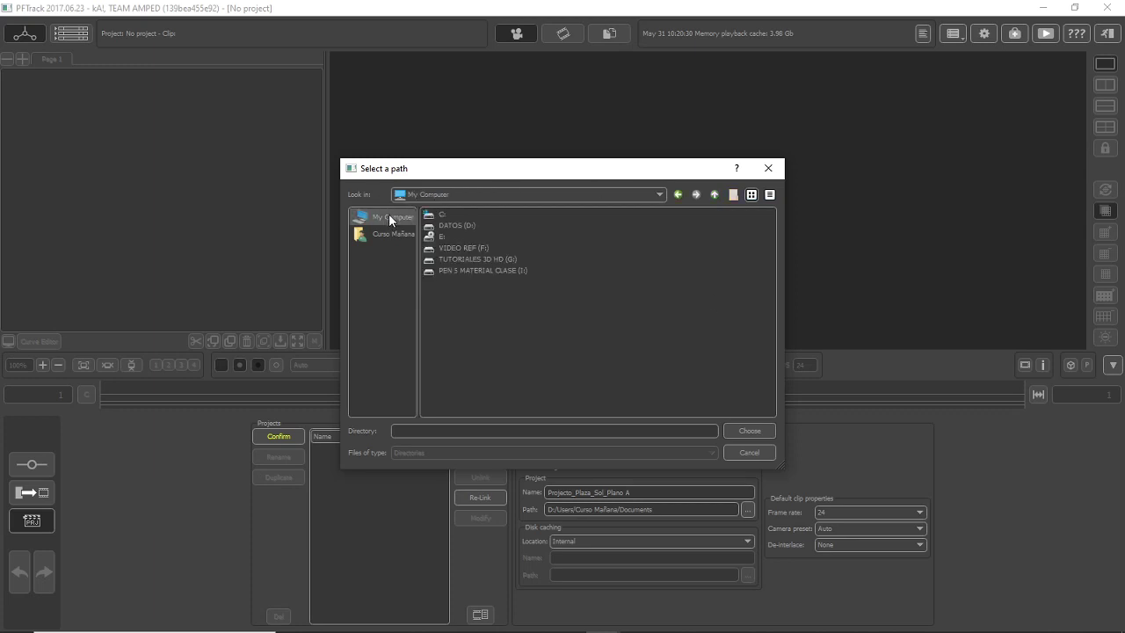
double_click(439, 259)
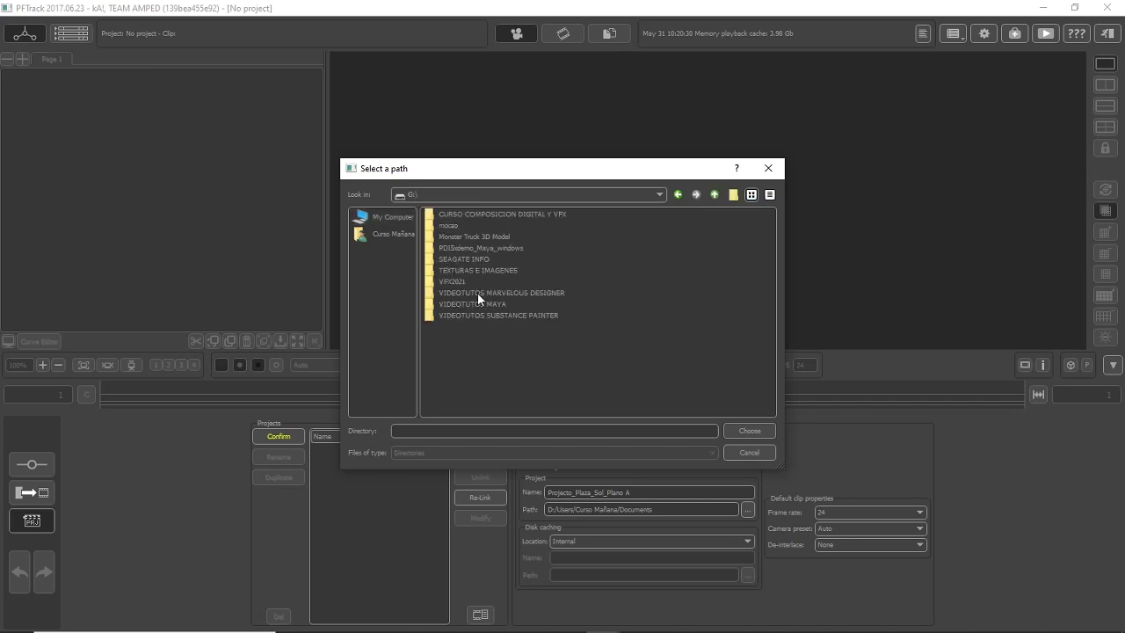
double_click(449, 281)
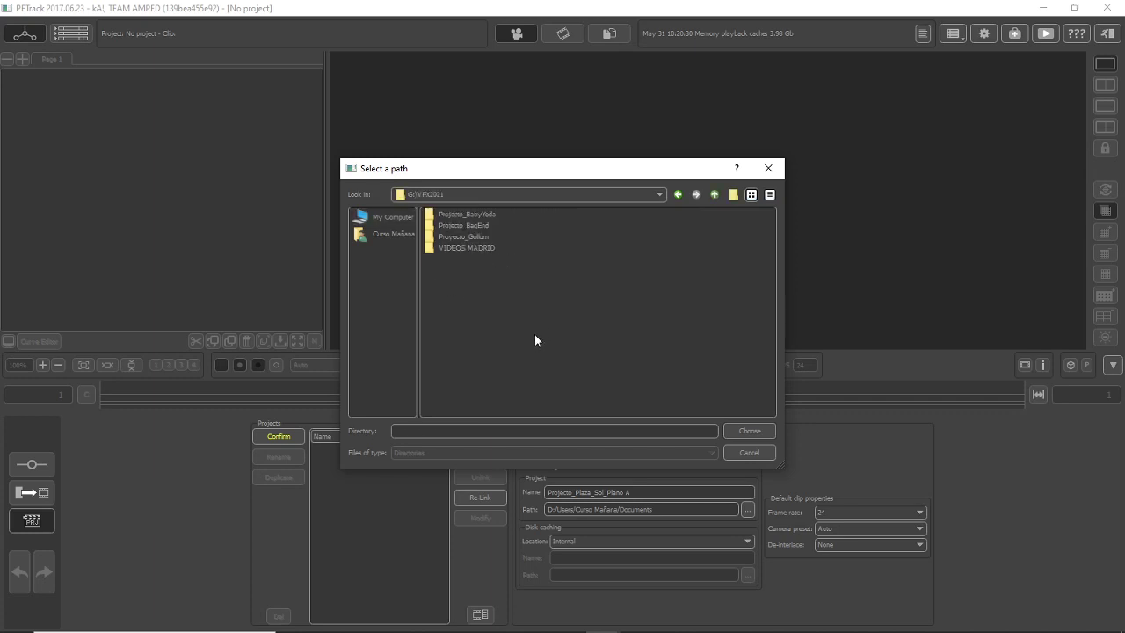
Create a folder named PFTrack Proyectos inside VFX2021 and open it
right_click(457, 279)
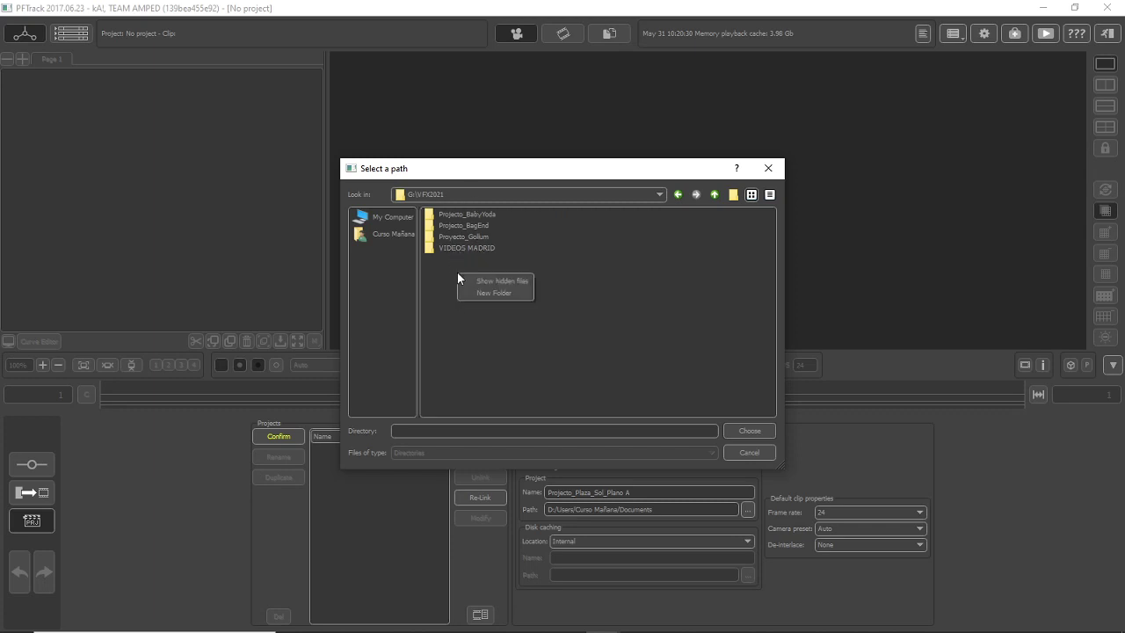
click(499, 296)
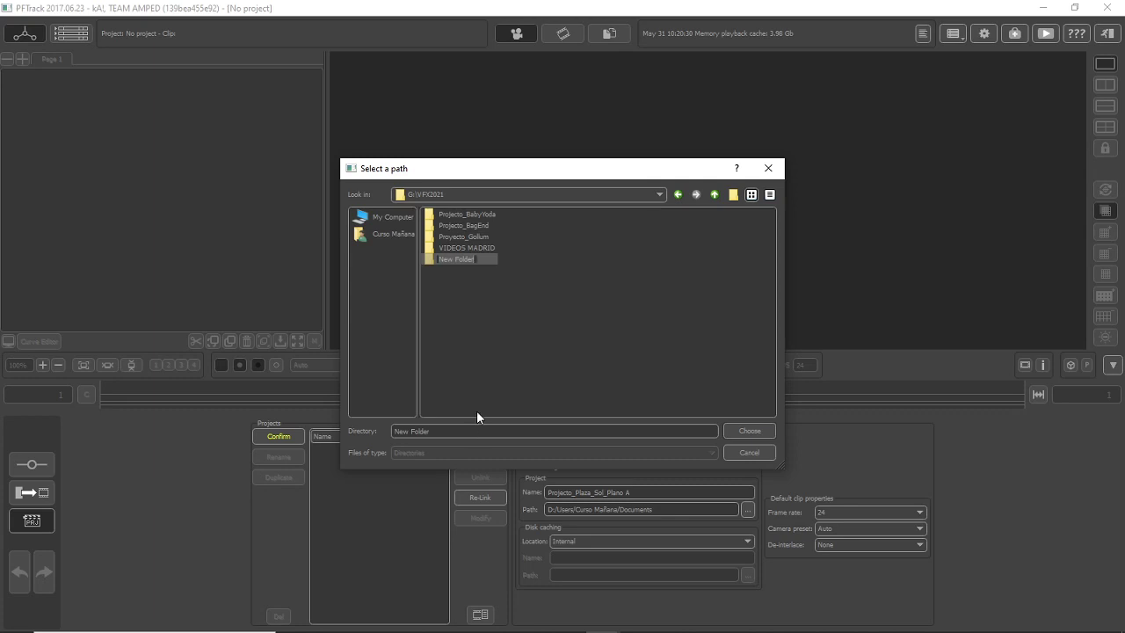
text(PFTrack)
text(Proyectos)
key(Return)
key(Return)
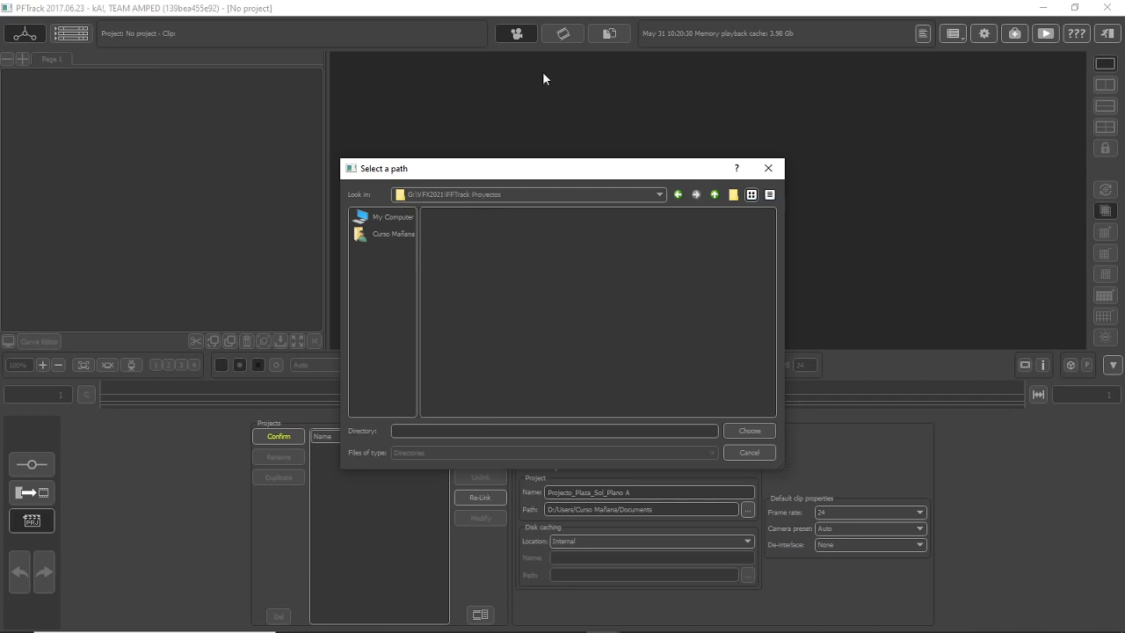
Create a folder named Plaza Sol inside PFTrack Proyectos and choose it as the project path
right_click(480, 230)
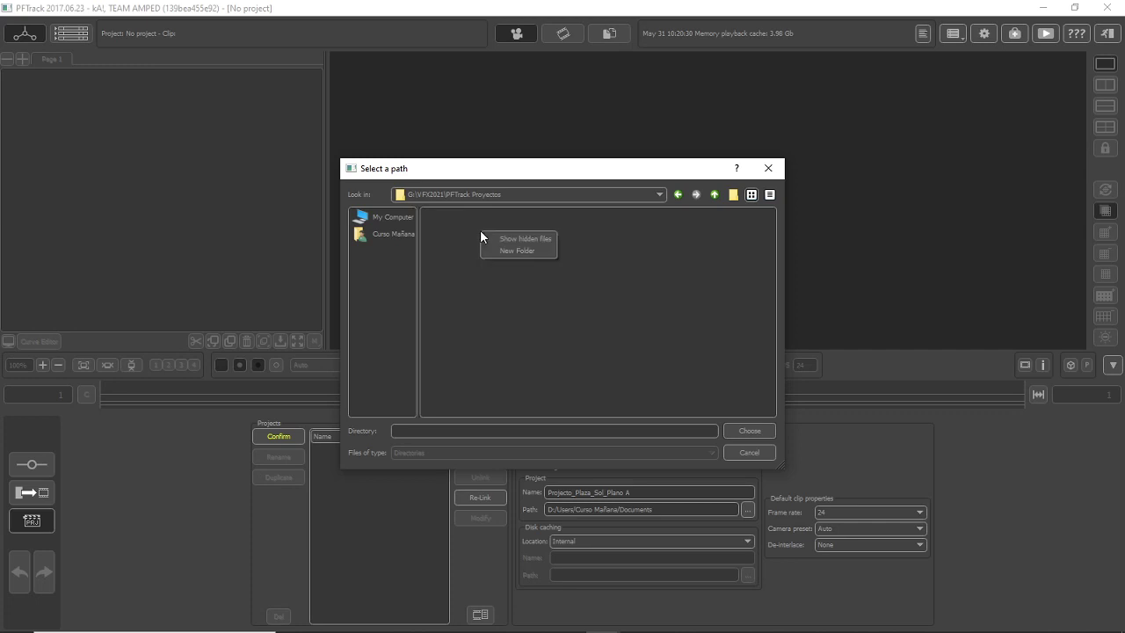
click(523, 250)
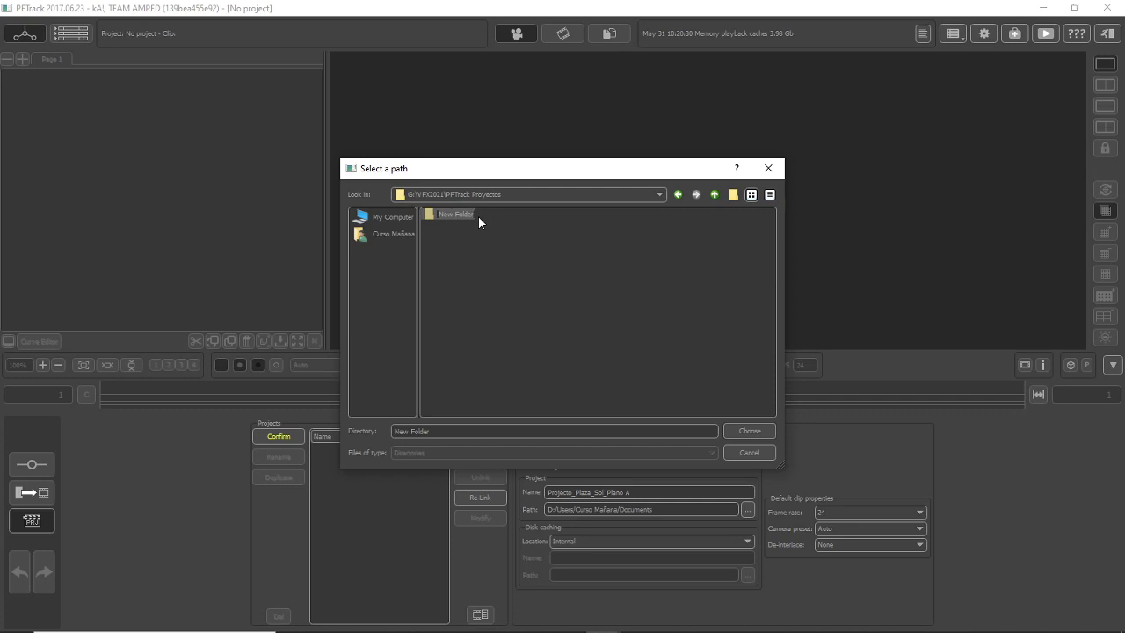
text(Plaza Sol)
key(Return)
click(749, 431)
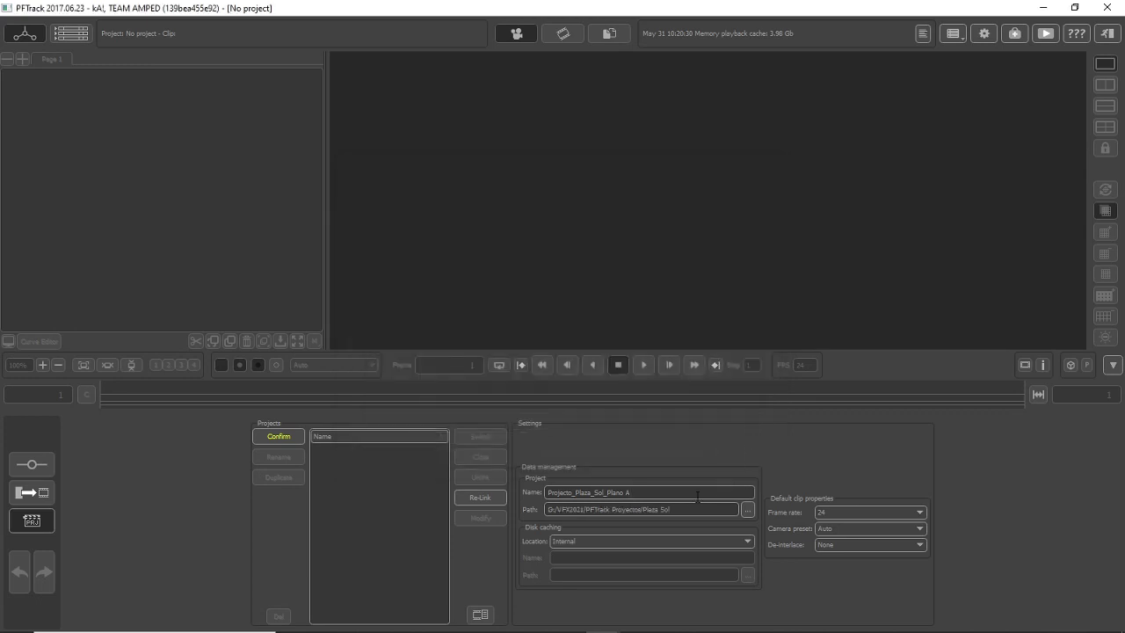
drag(694, 508, 503, 543)
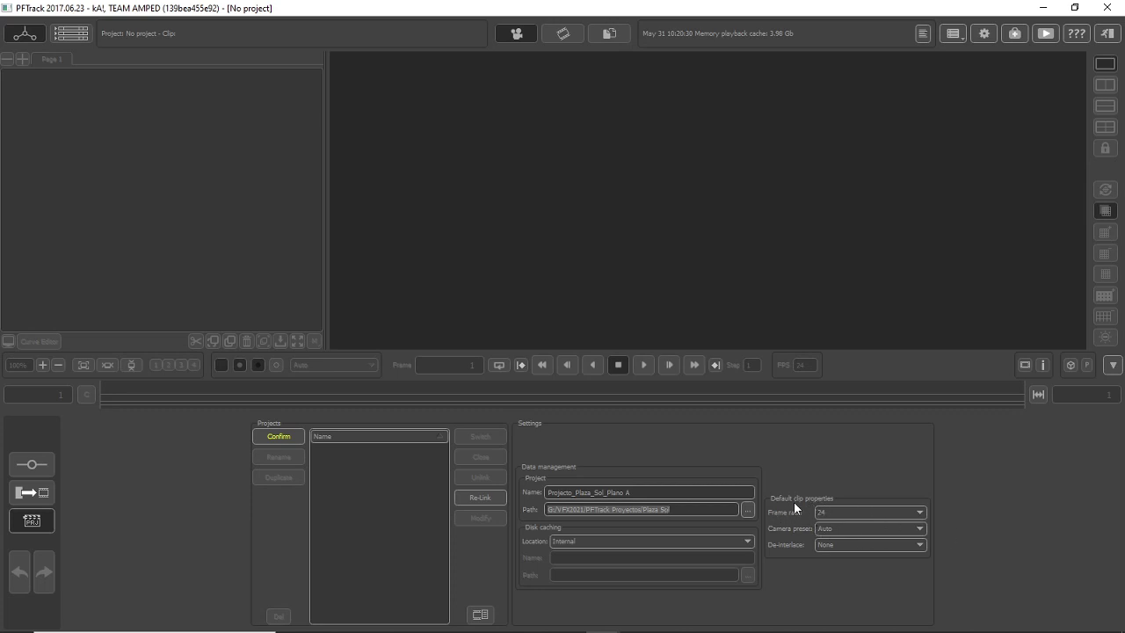
Set the default clip frame rate to 30 and confirm the new project
click(920, 512)
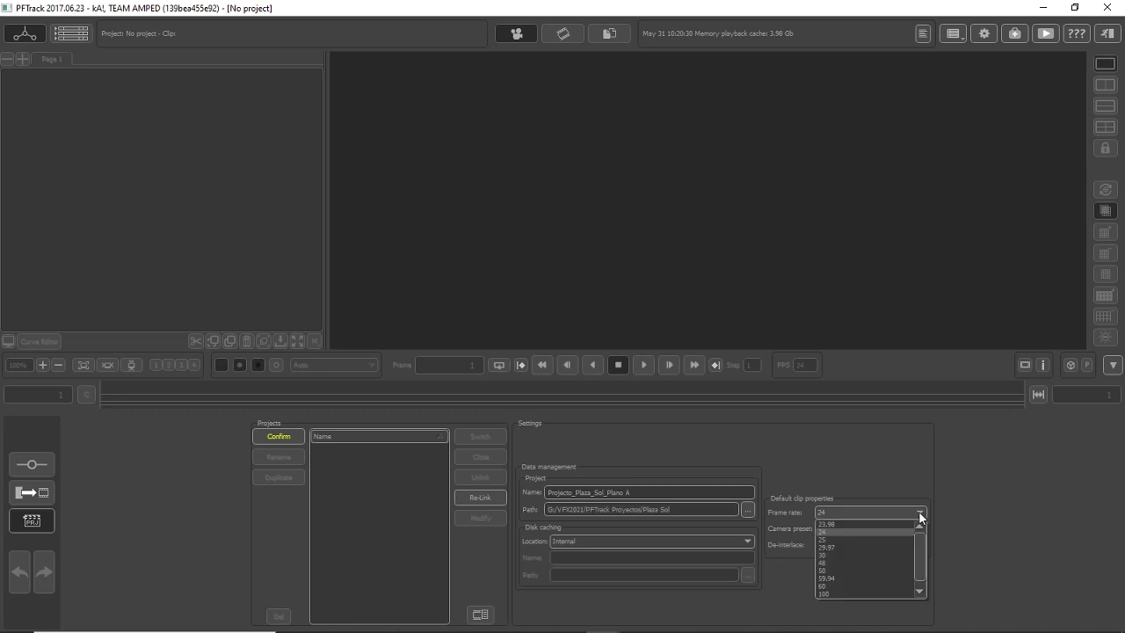
click(828, 555)
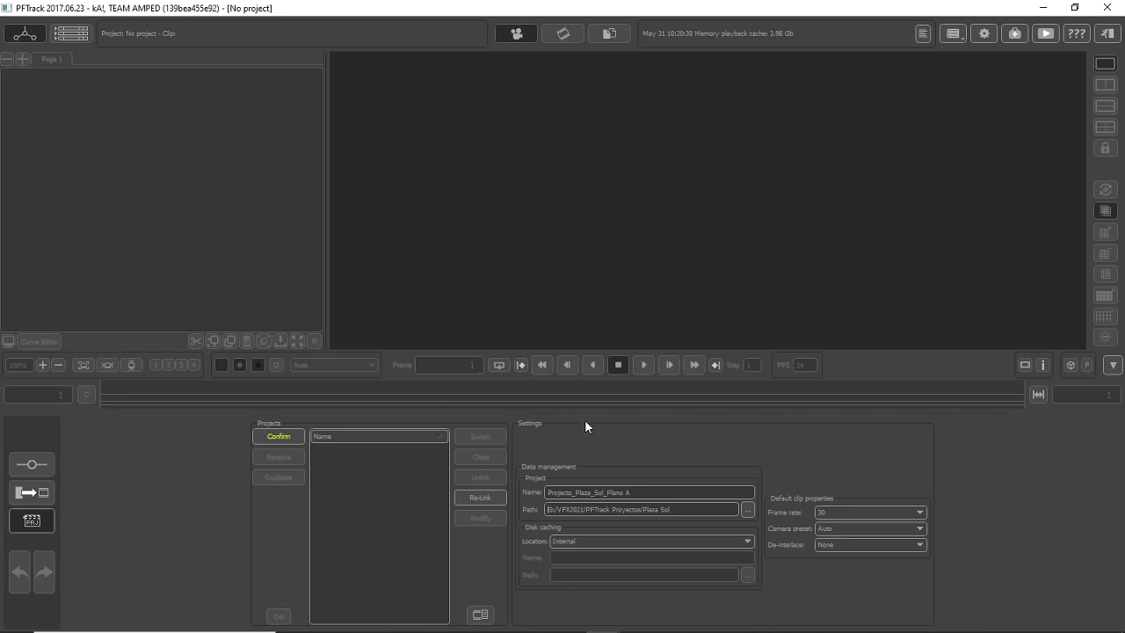
click(277, 436)
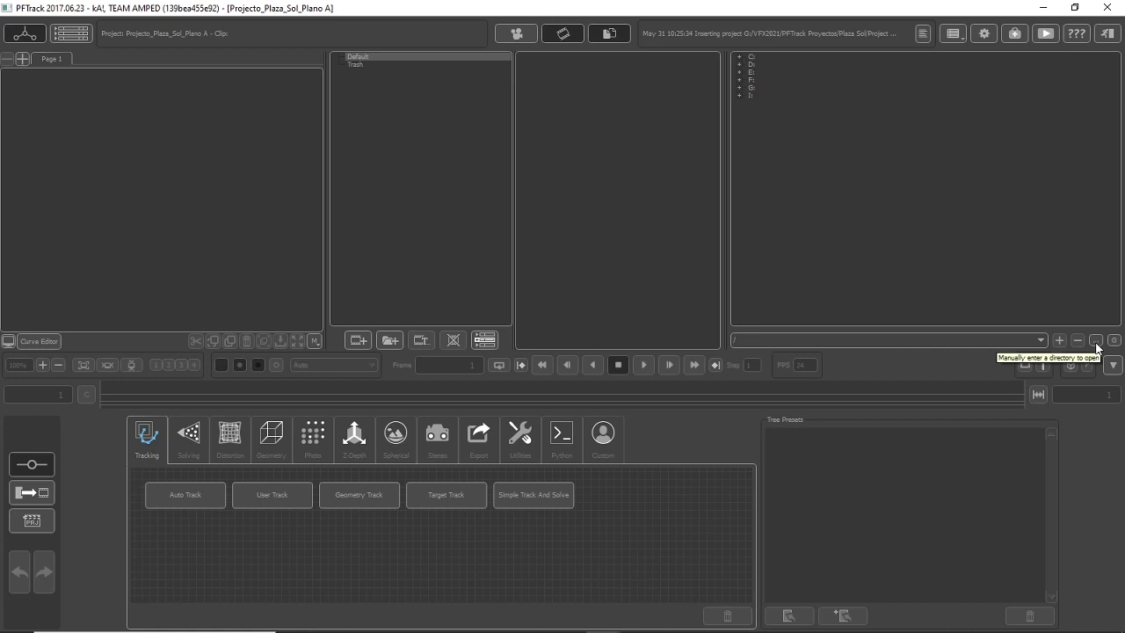
Start entering a media directory manually and copy the path of the SECUENCIA PLAZA SOL PLANO A folder from File Explorer
click(1095, 341)
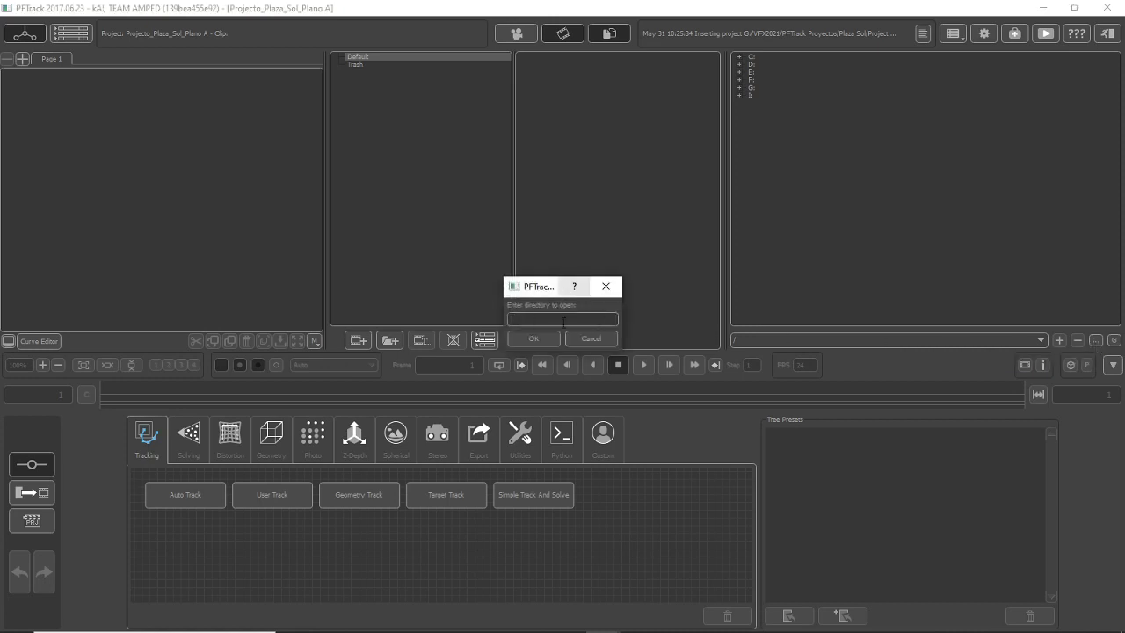
mouse_move(449, 619)
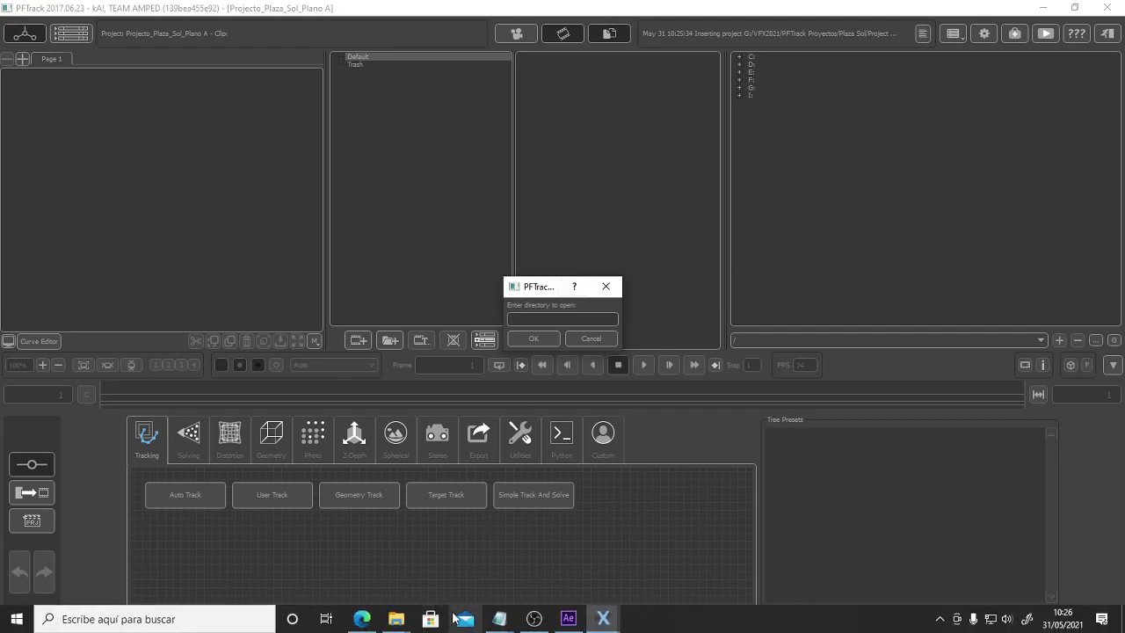
mouse_move(396, 619)
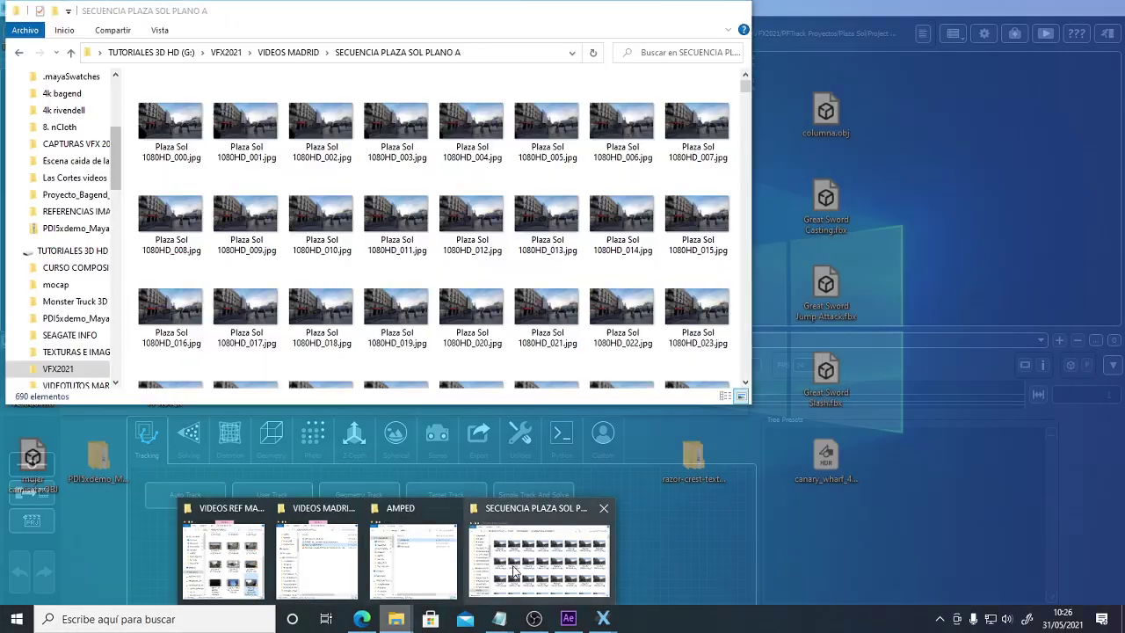
click(504, 577)
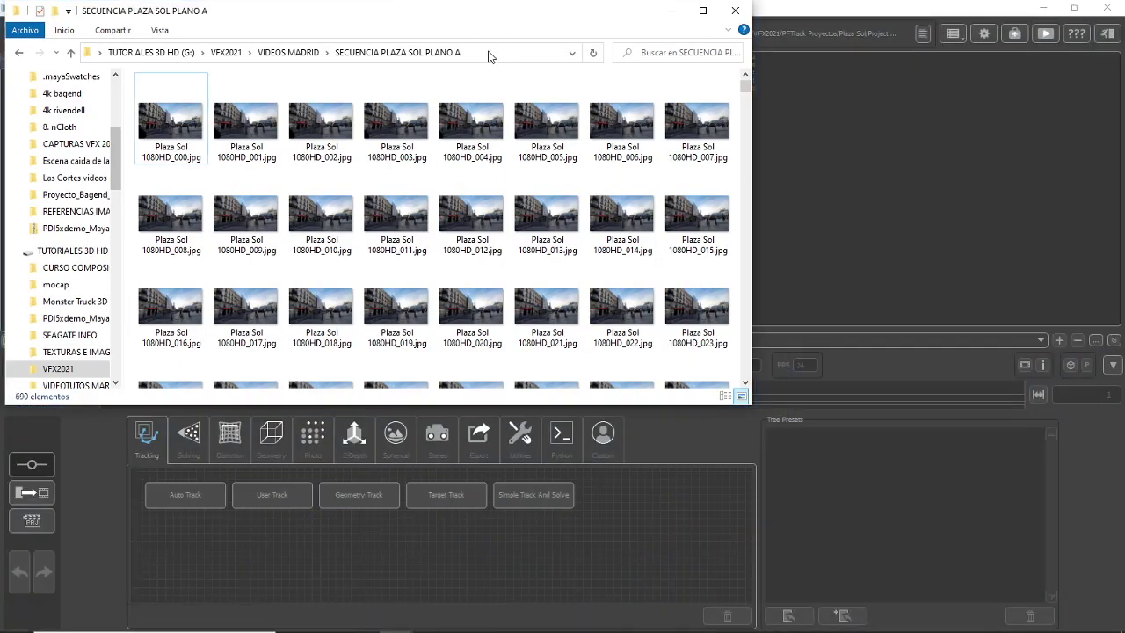
click(490, 55)
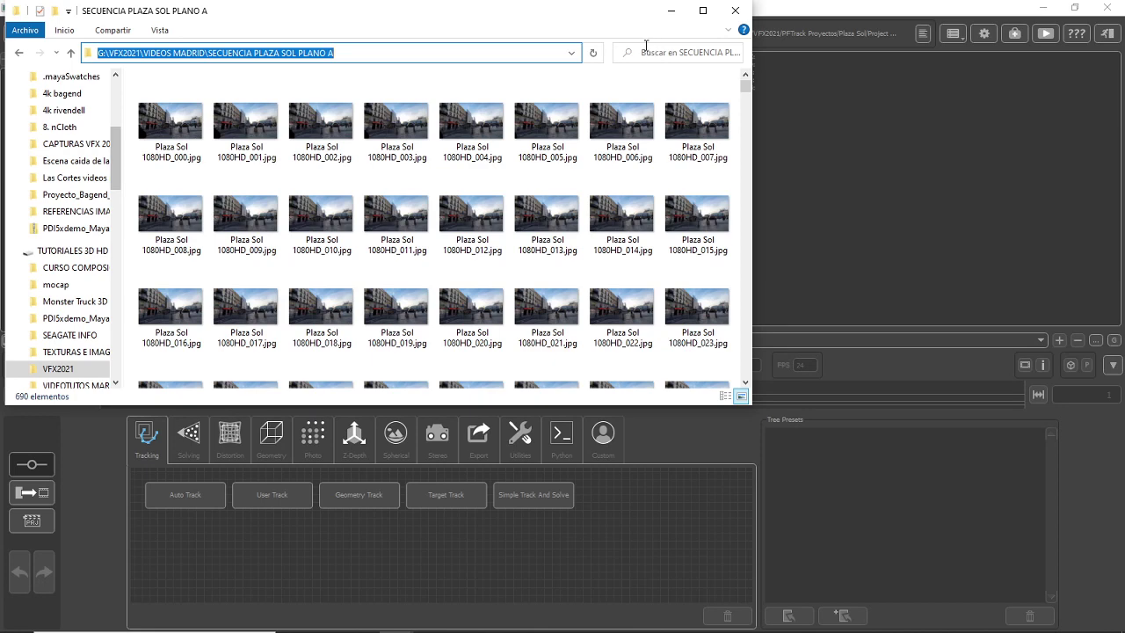
click(671, 10)
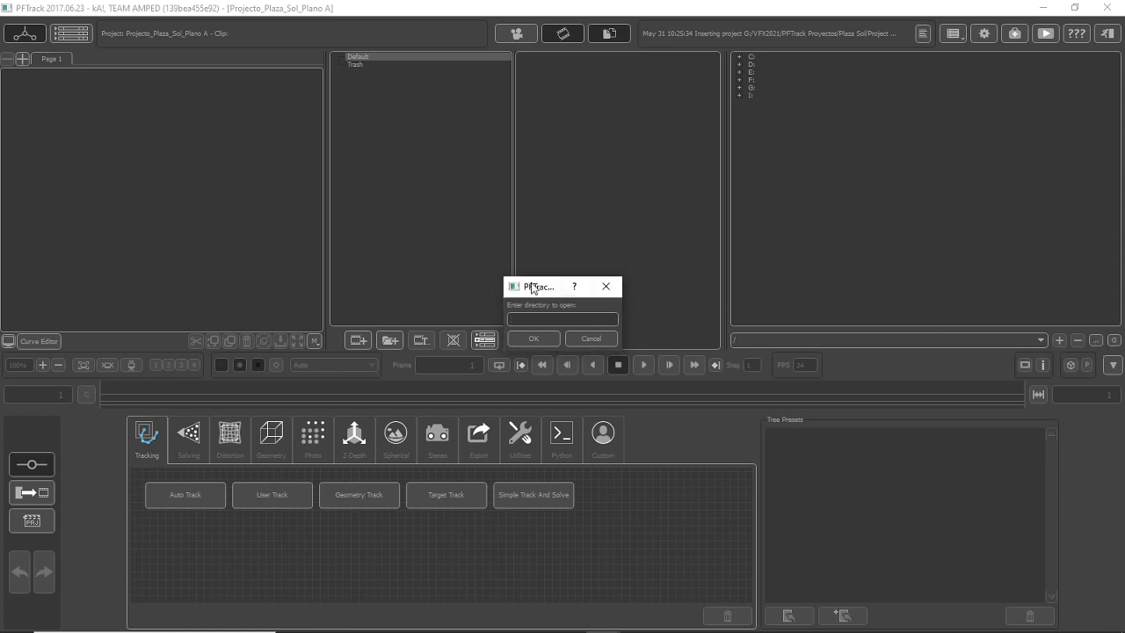
Paste G:\VFX2021\VIDEOS MADRID\SECUENCIA PLAZA SOL PLANO A as the directory and open it in the file browser
drag(535, 290, 925, 114)
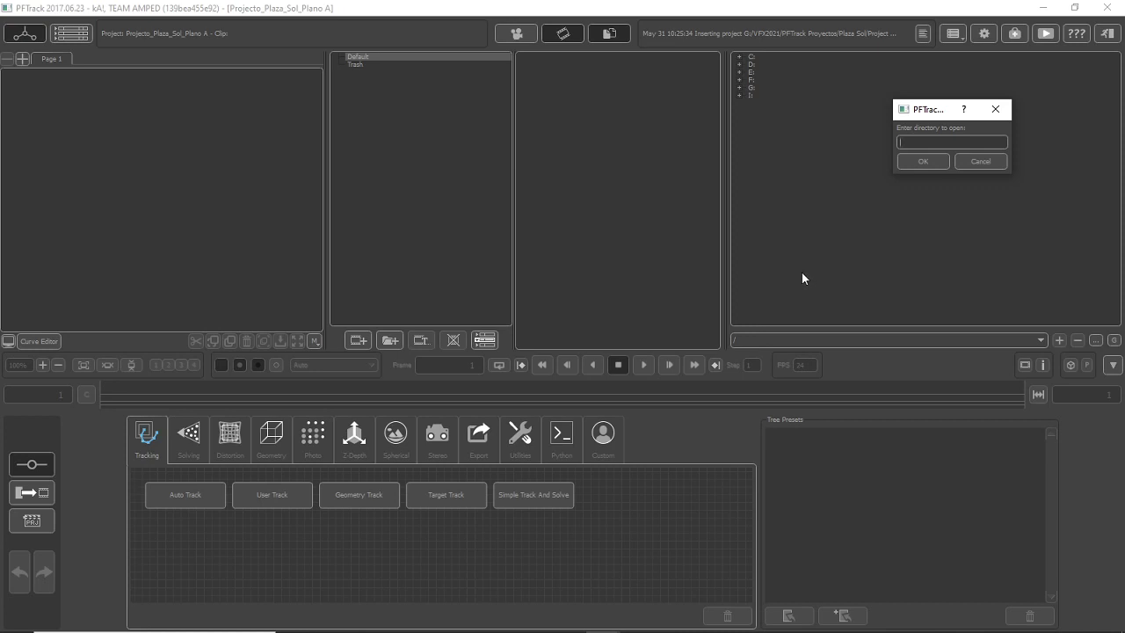
key(ctrl+v)
mouse_move(615, 629)
mouse_move(400, 622)
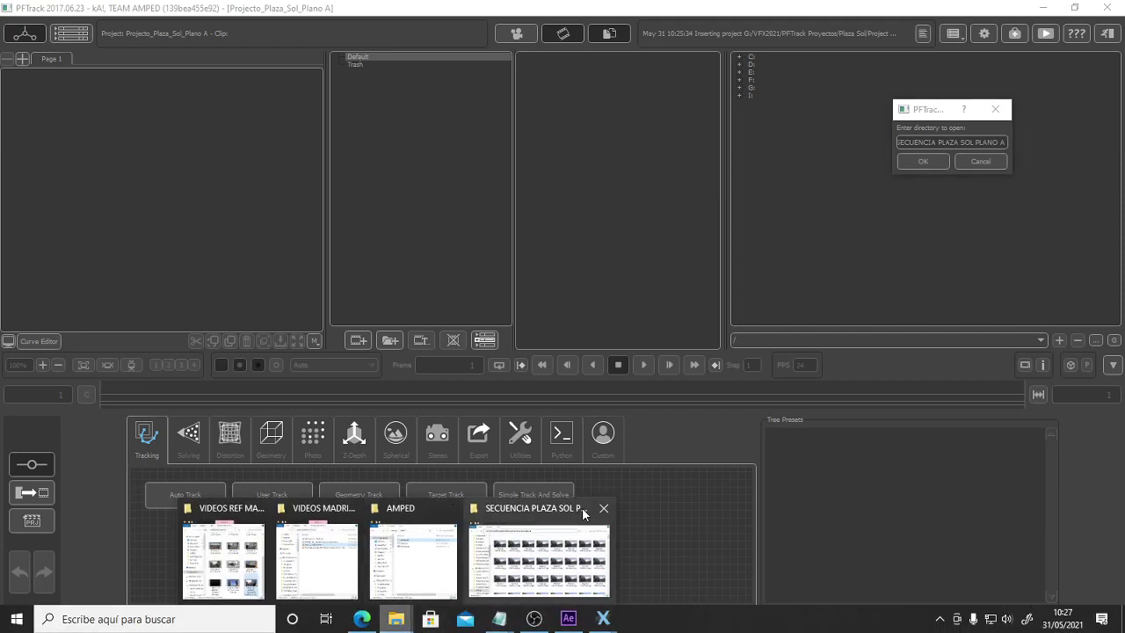
click(572, 554)
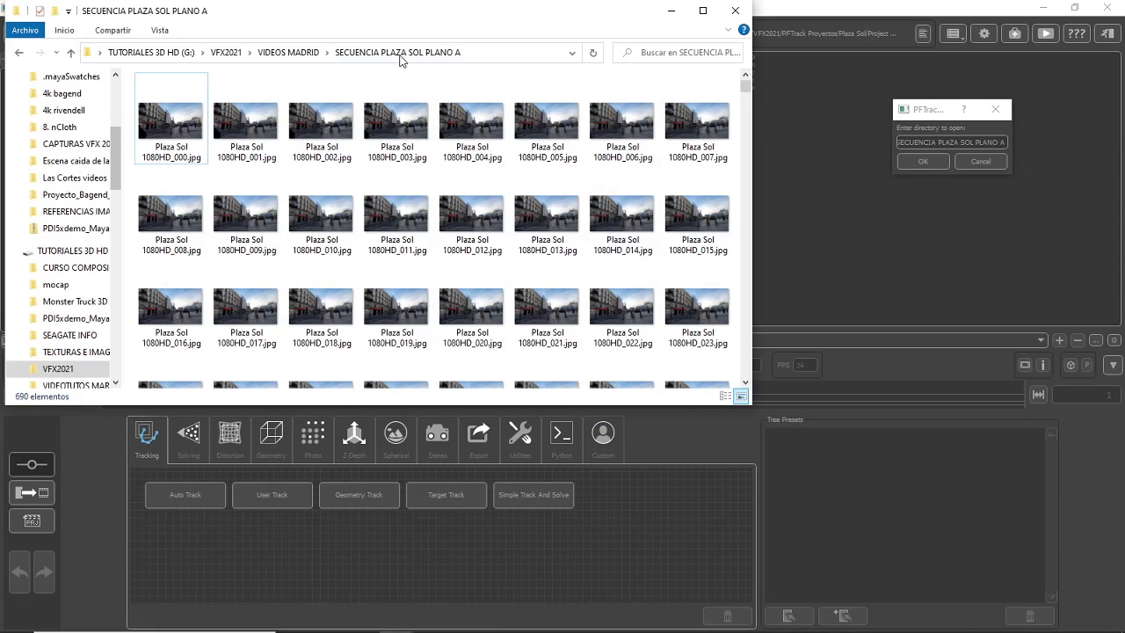
click(676, 20)
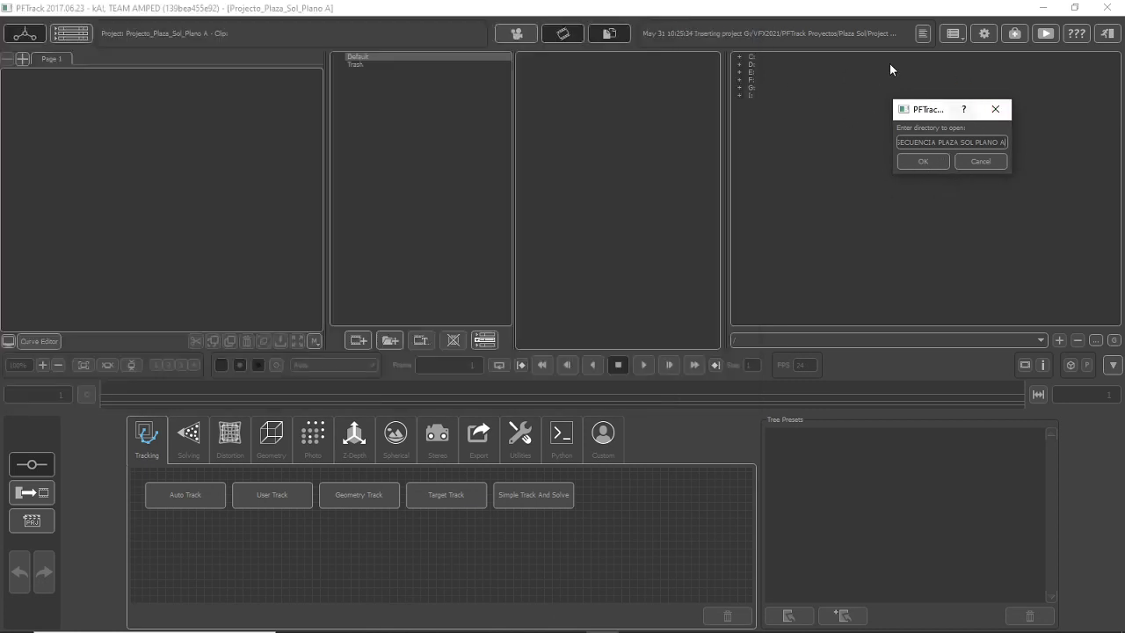
click(923, 161)
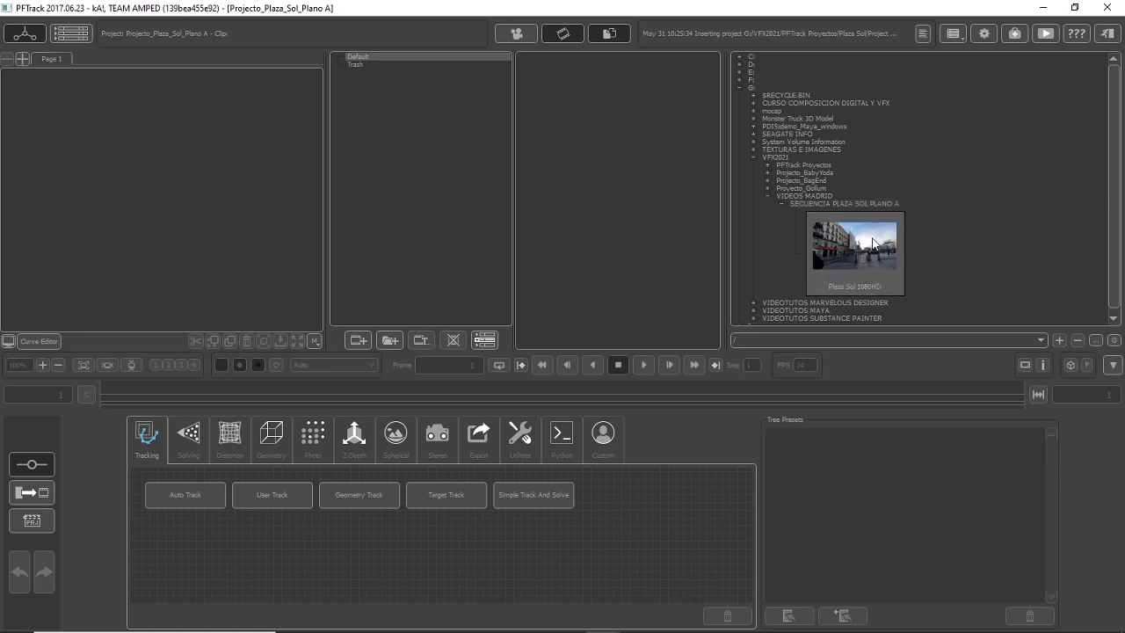
Show the Plaza Sol 1080HD sequence as single frames, look through them and switch back to grouped image sequences
click(1114, 342)
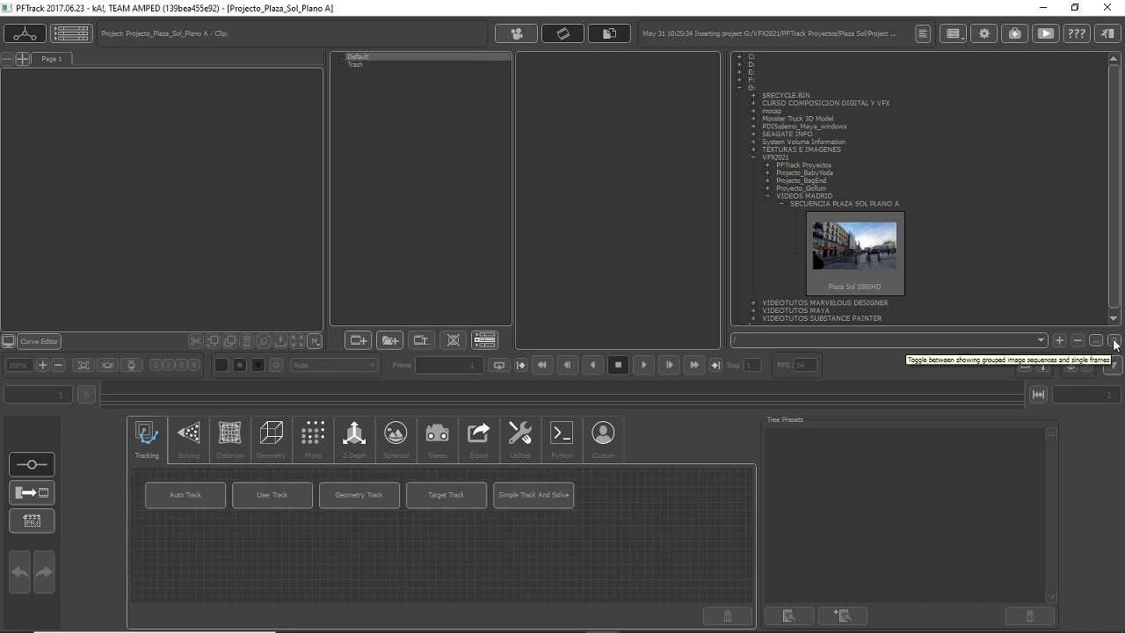
click(1113, 343)
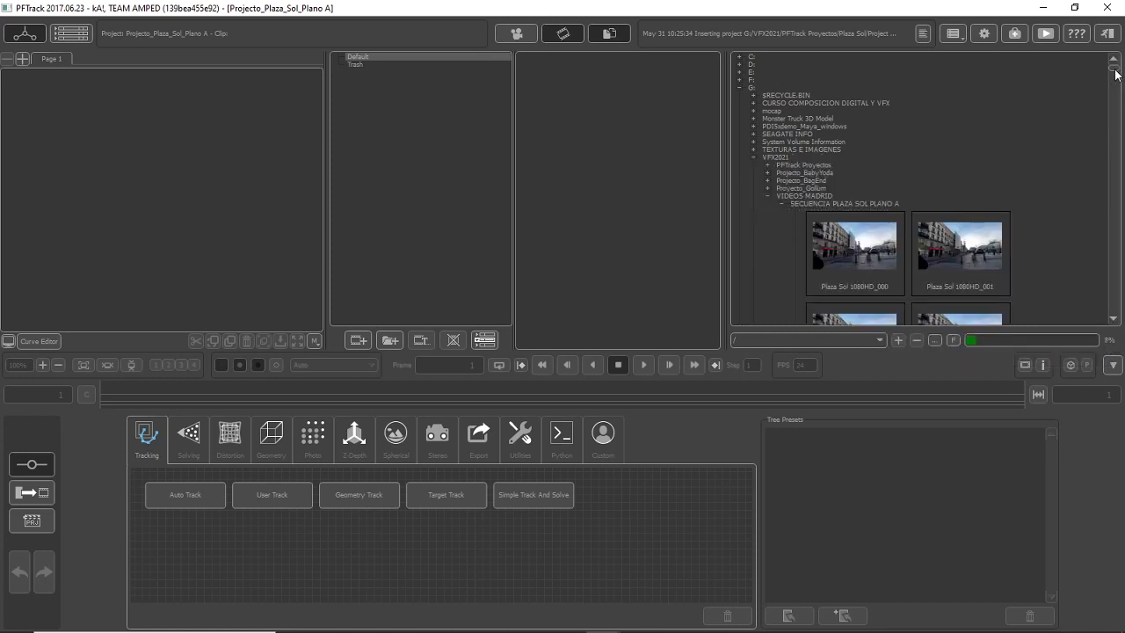
drag(1116, 76, 1121, 102)
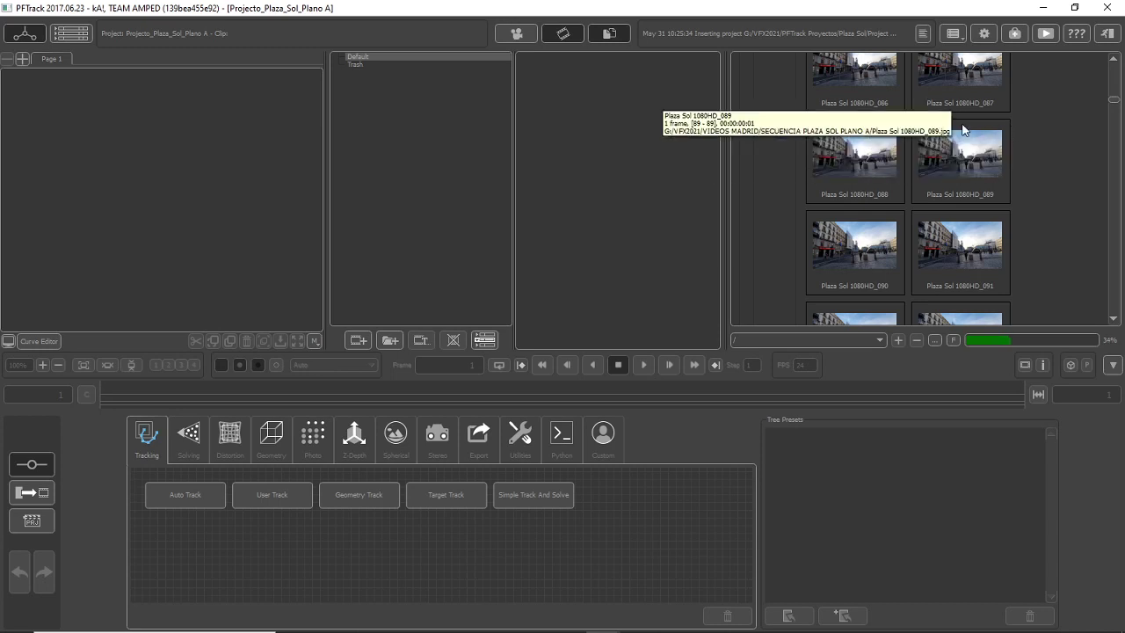
drag(1114, 100, 1112, 73)
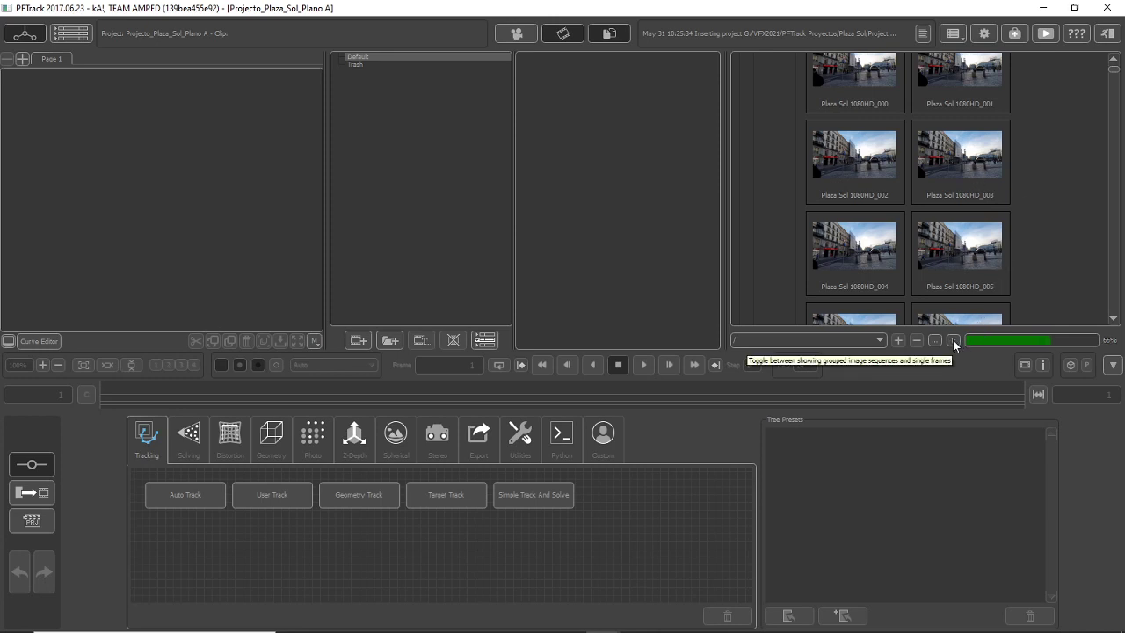
click(955, 341)
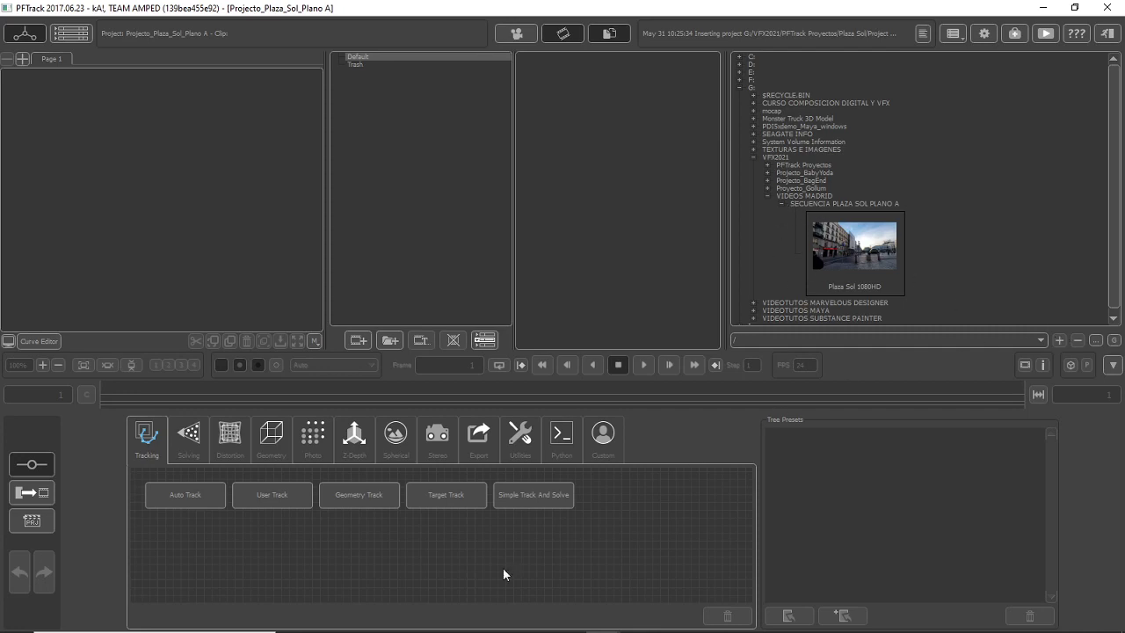
click(535, 621)
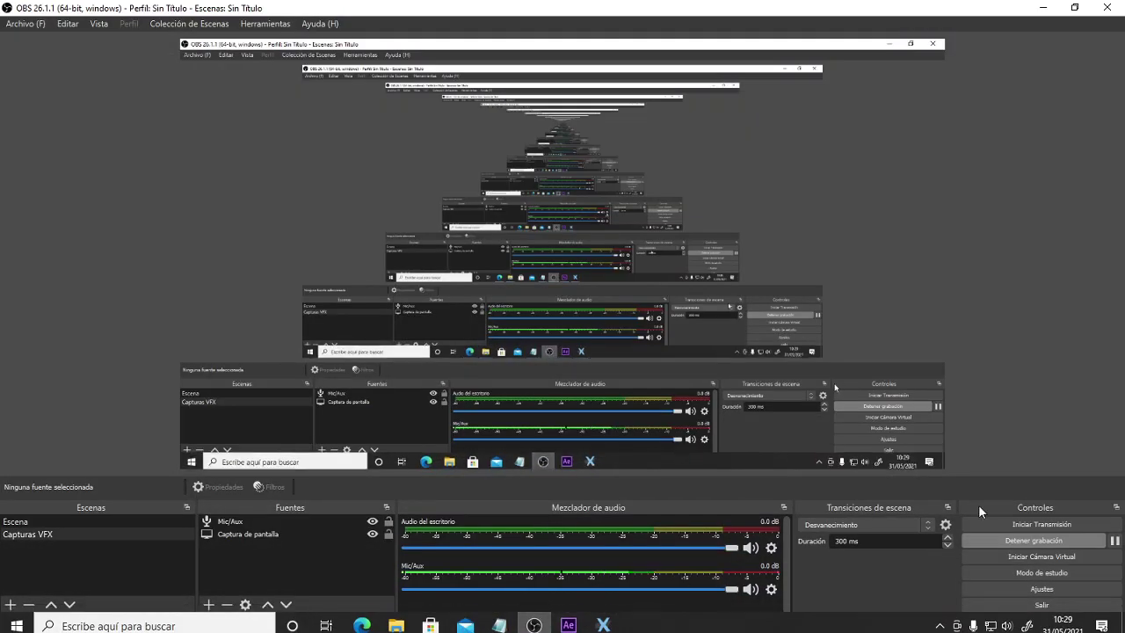